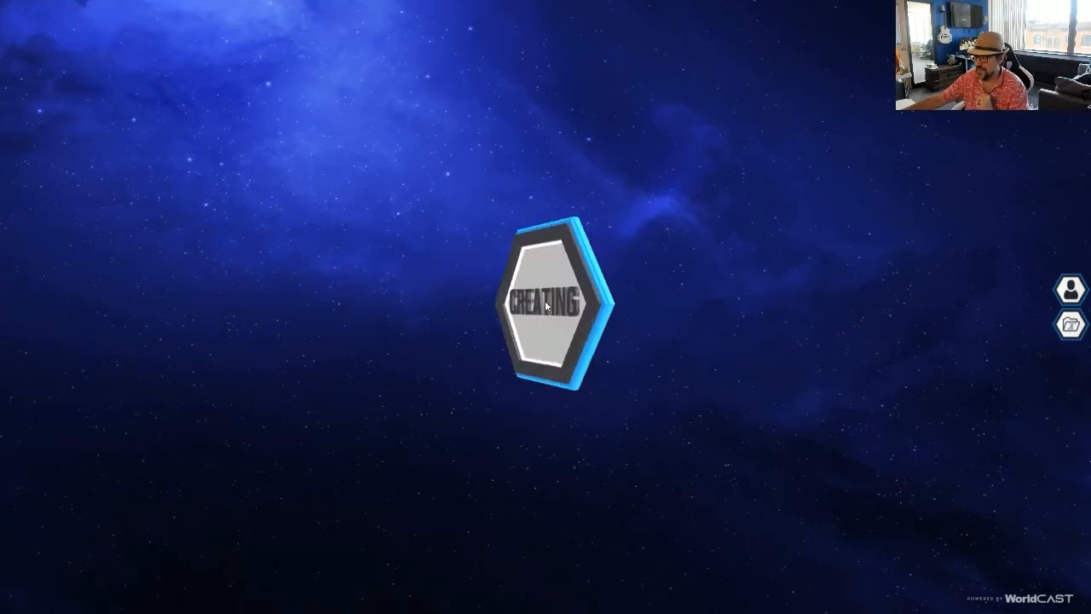
- Start a new PrintCAST project on the Freemium package and title the cast "Real Estate"
key(F11)
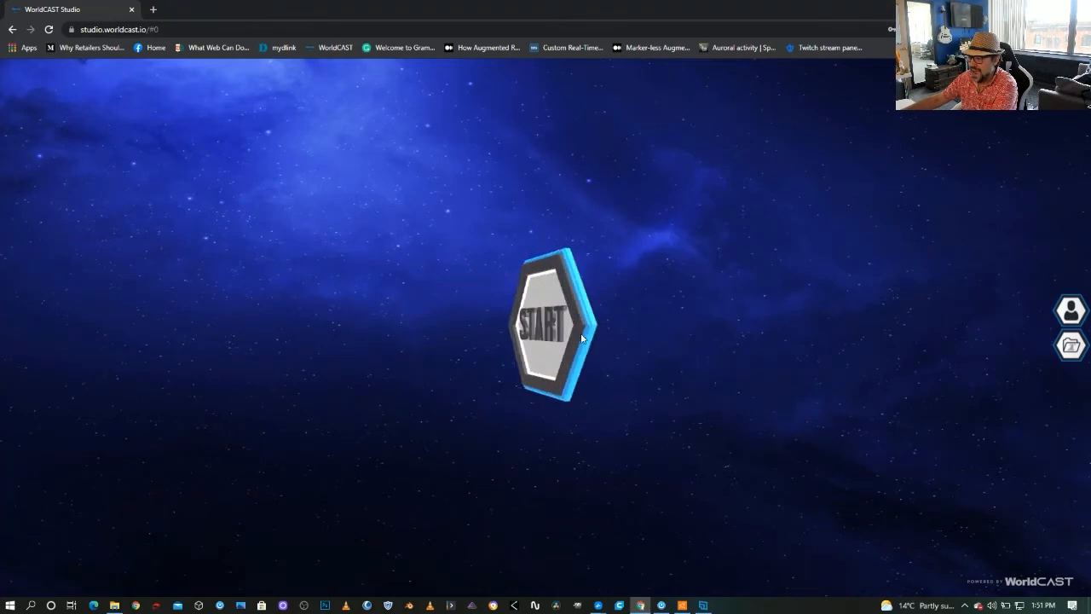
key(F11)
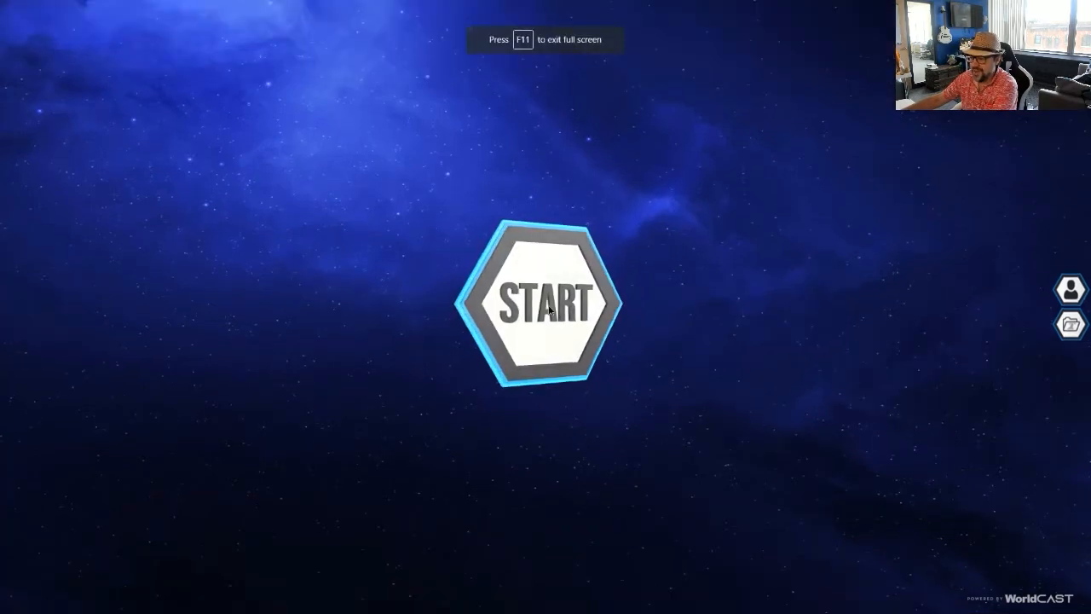
click(553, 313)
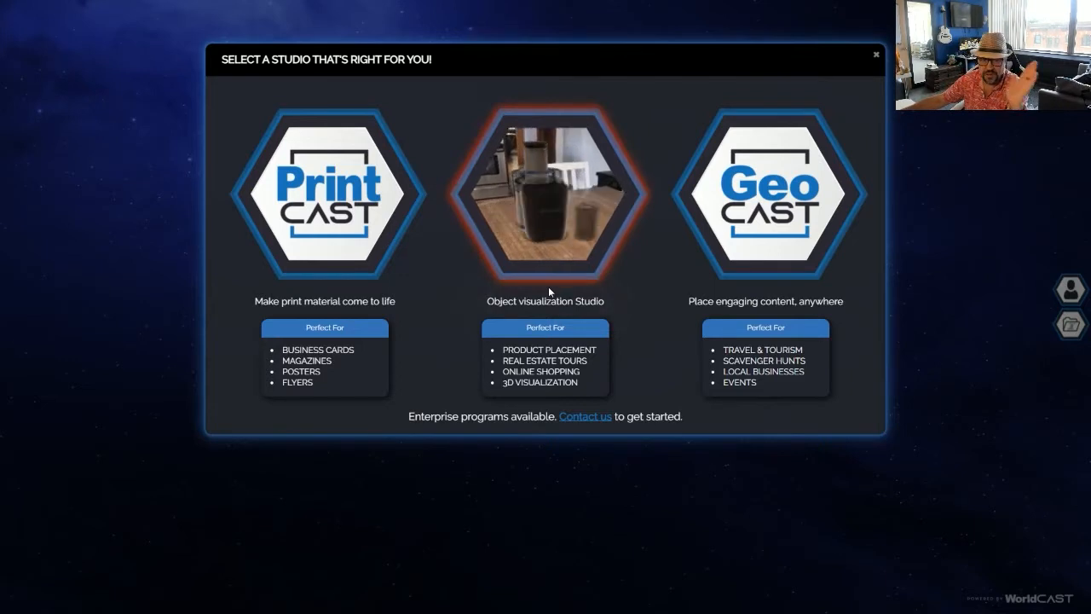
click(323, 198)
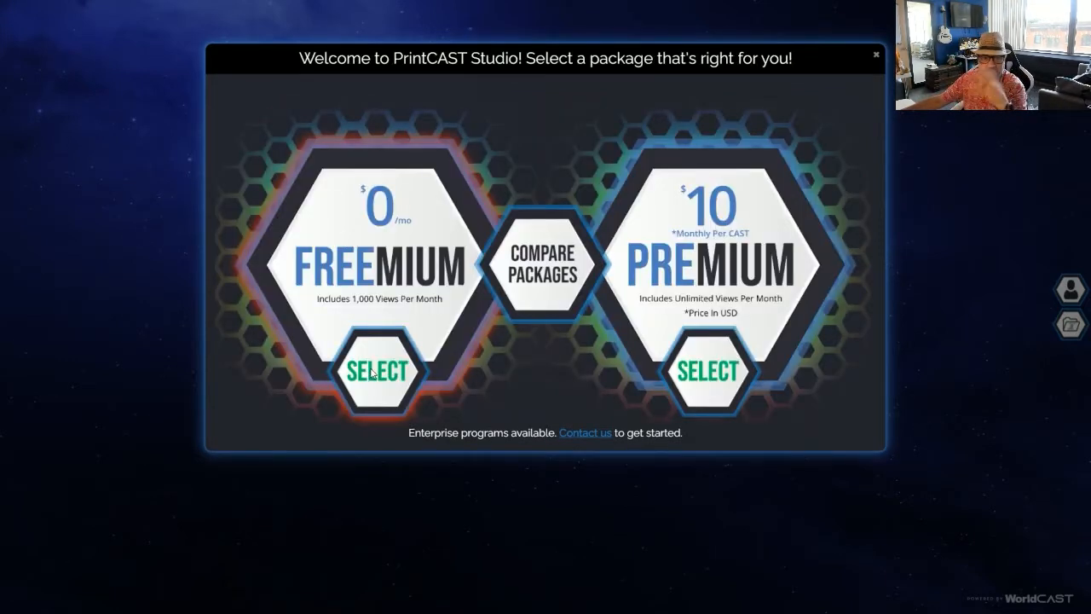
click(373, 373)
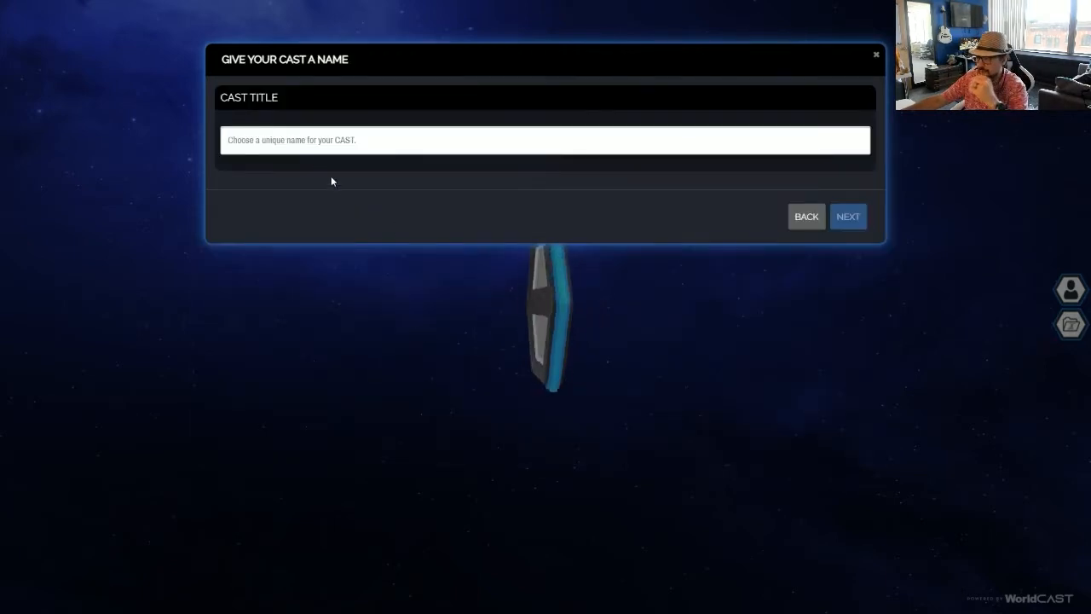
click(314, 141)
text(Real Estate)
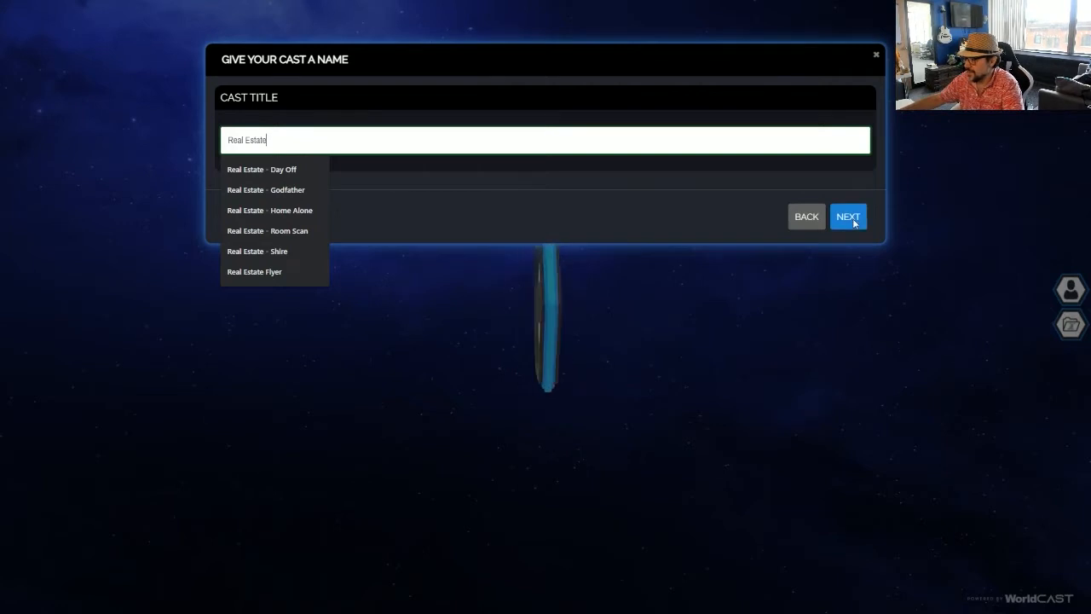
click(852, 218)
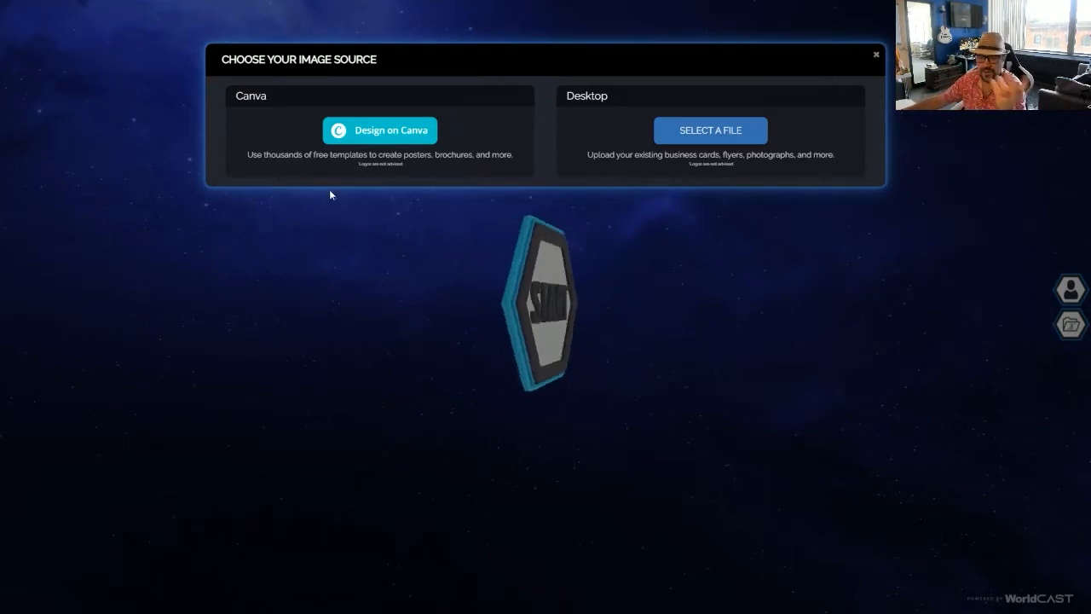
- Start a 3.5 x 2 in. business card in Canva using the front page of the Orange and Cream Real Estate Business Card template
click(376, 133)
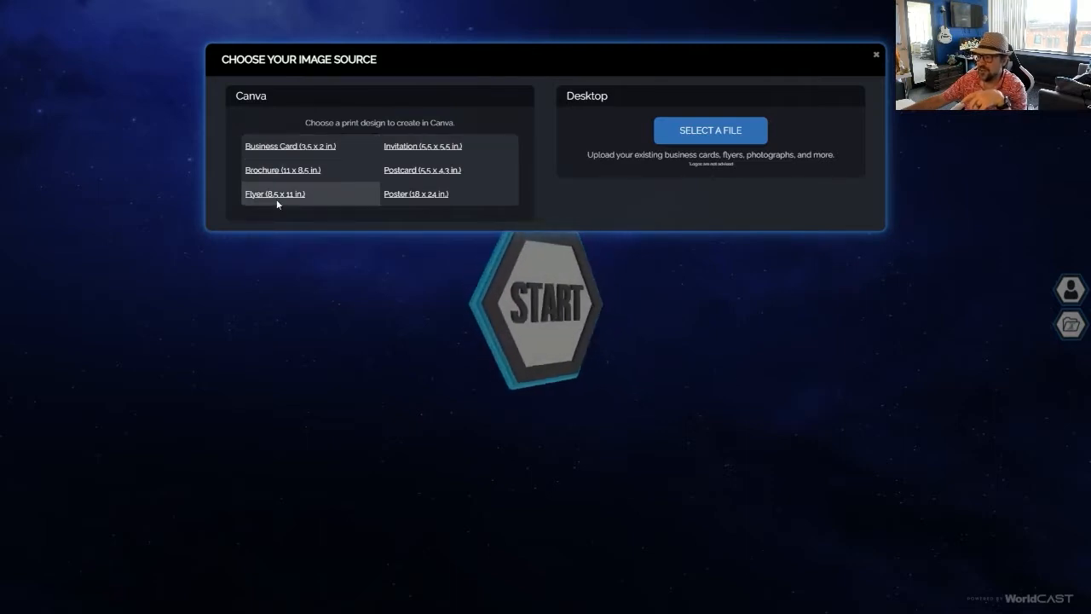
click(276, 148)
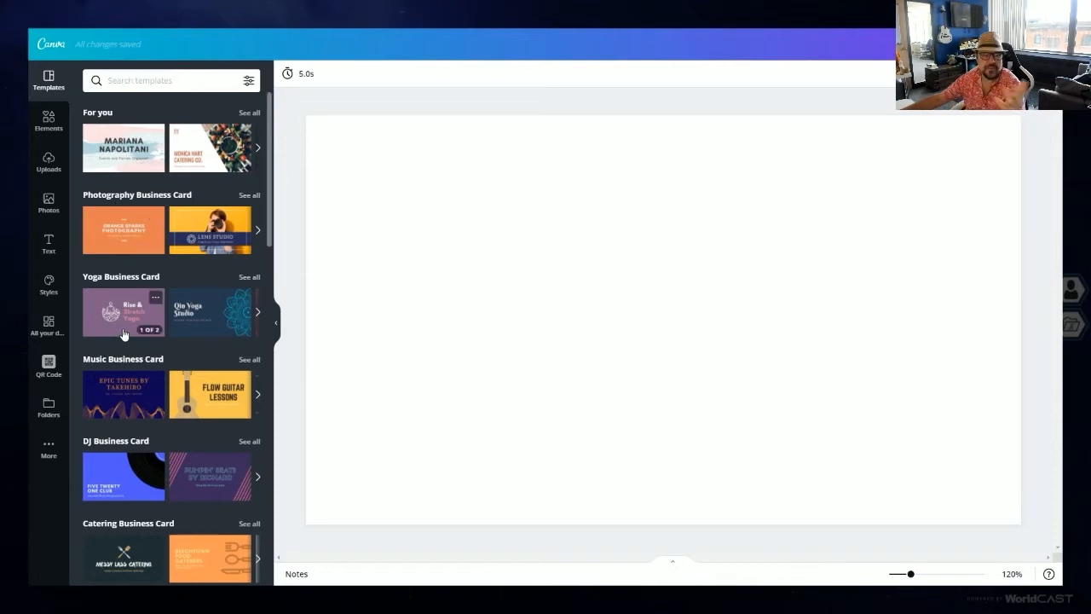
click(124, 81)
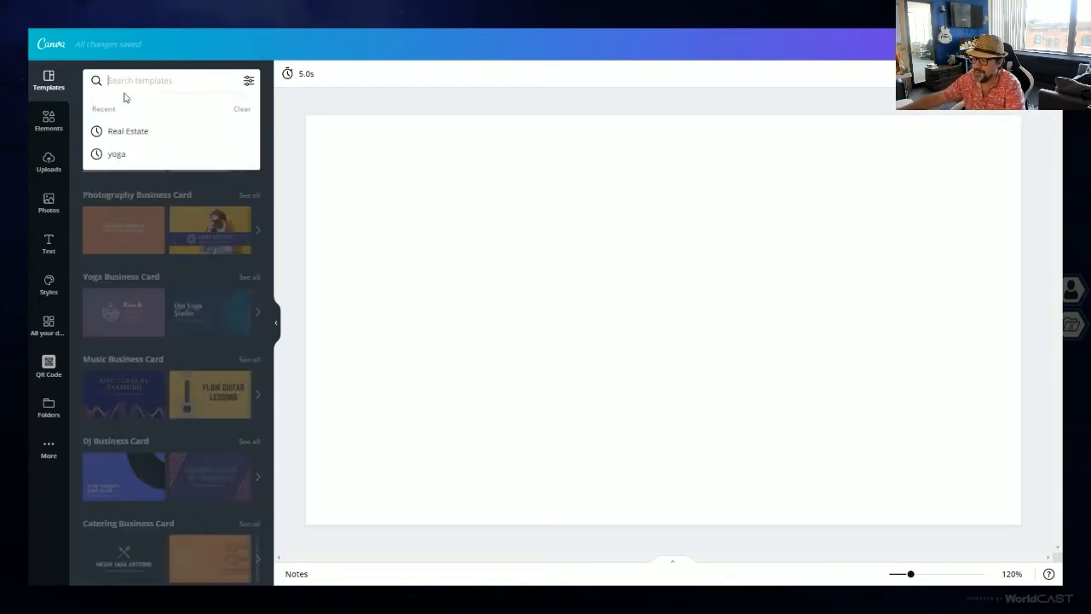
click(141, 132)
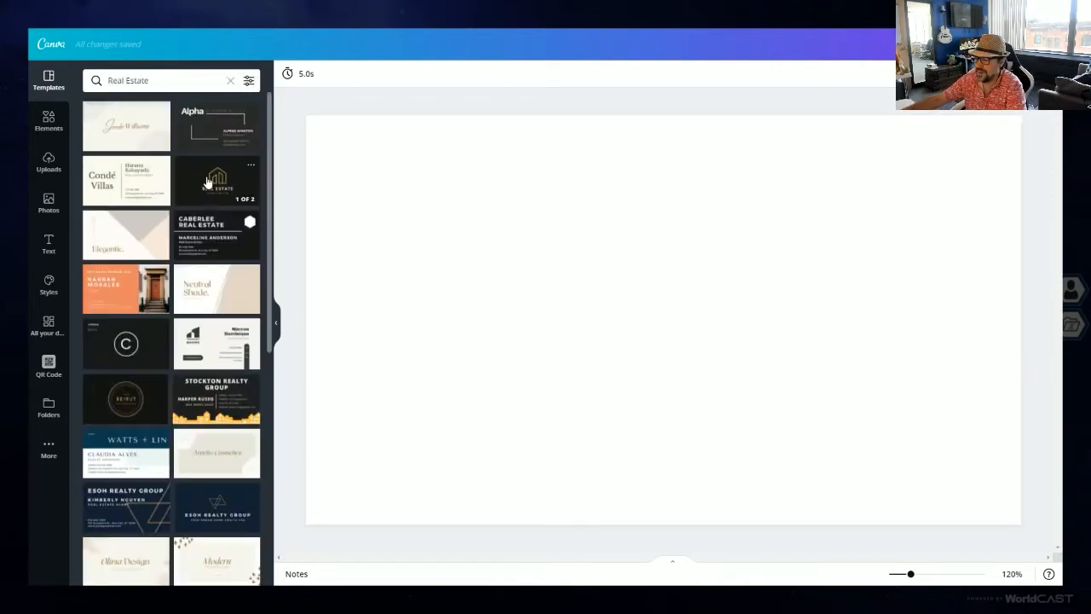
scroll(206, 181, down, 15)
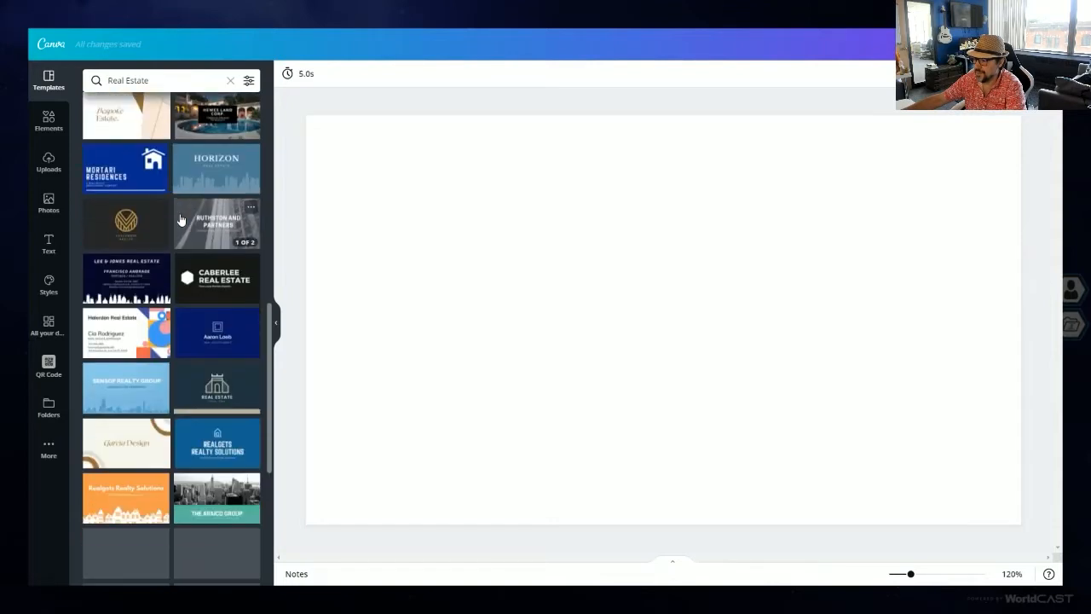
scroll(180, 220, down, 5)
scroll(149, 218, down, 6)
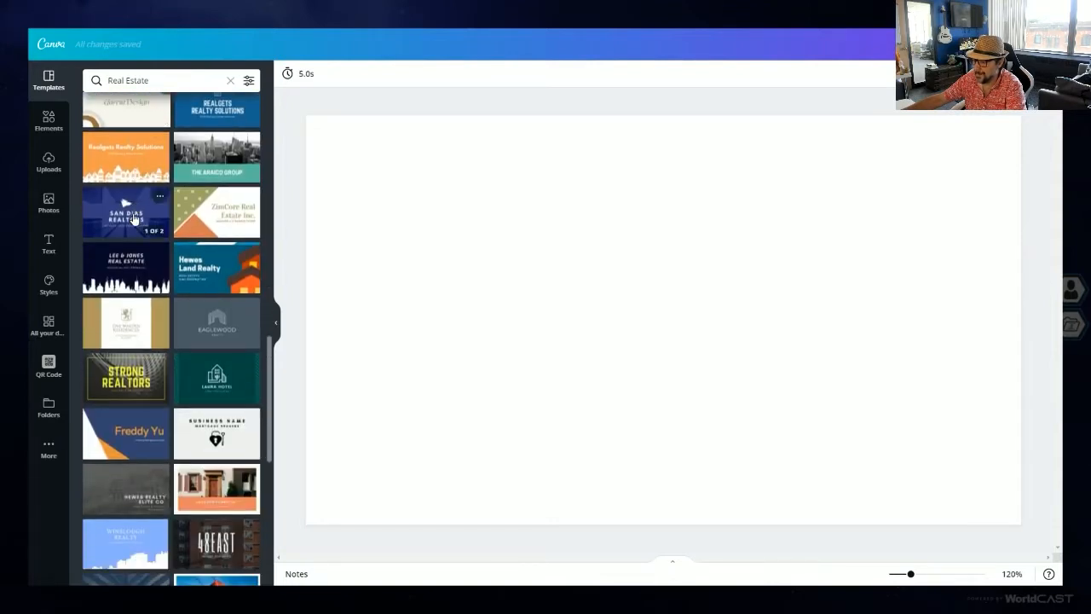
click(216, 315)
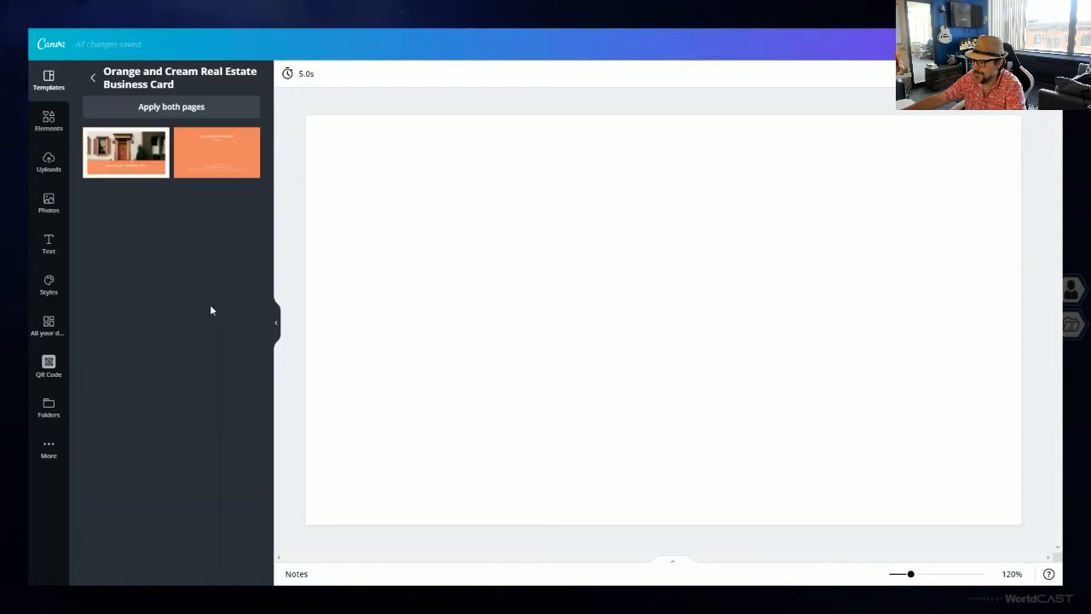
click(117, 167)
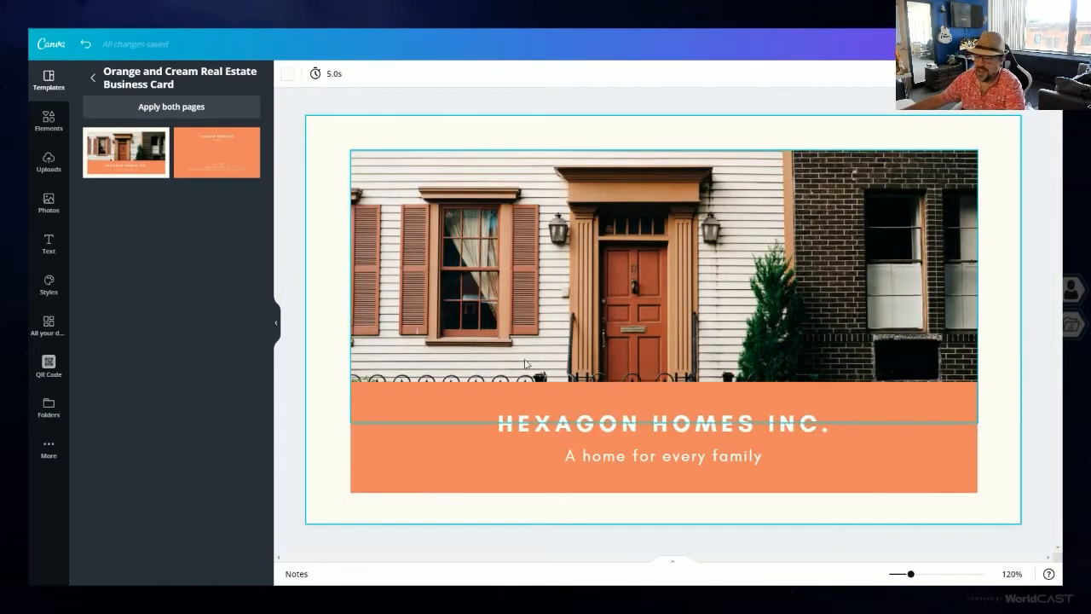
- Try the HK Grotesk Bold, Archivo Black, Caveat and Poppins Bold styles on the business card
click(558, 425)
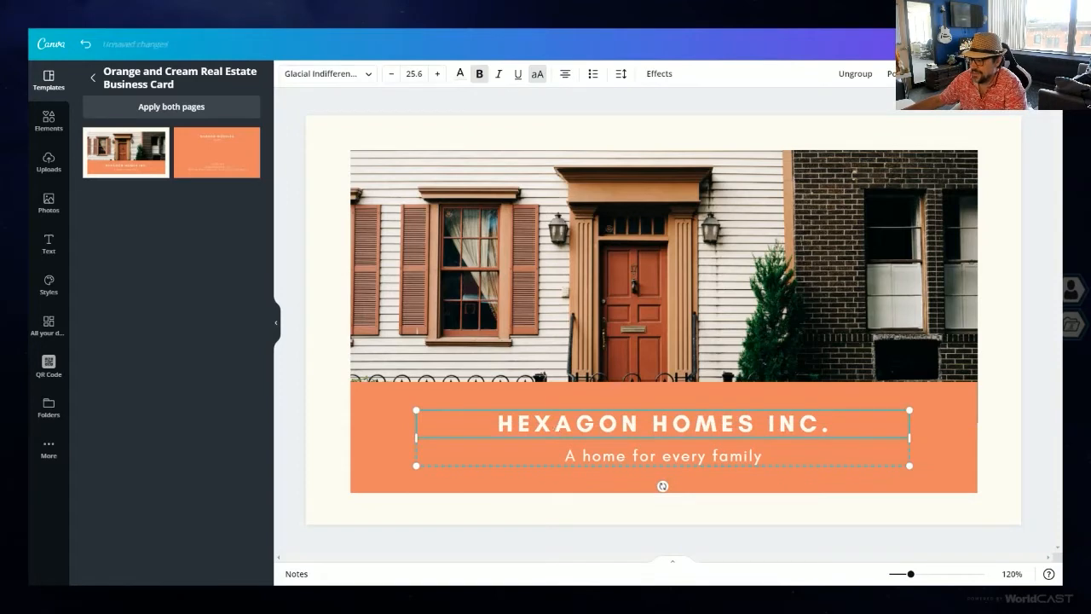
double_click(555, 423)
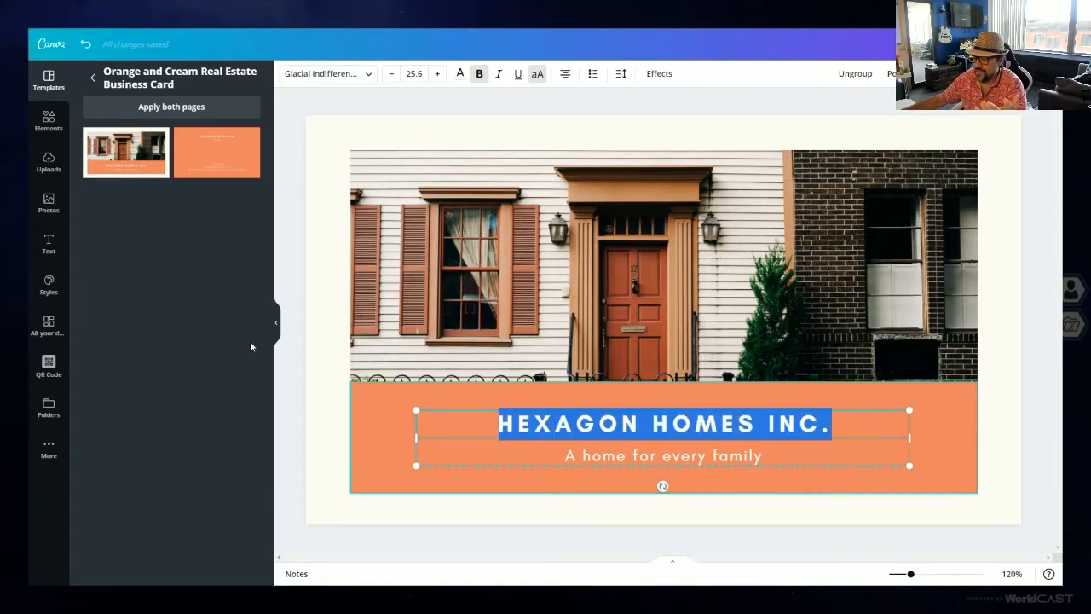
click(49, 284)
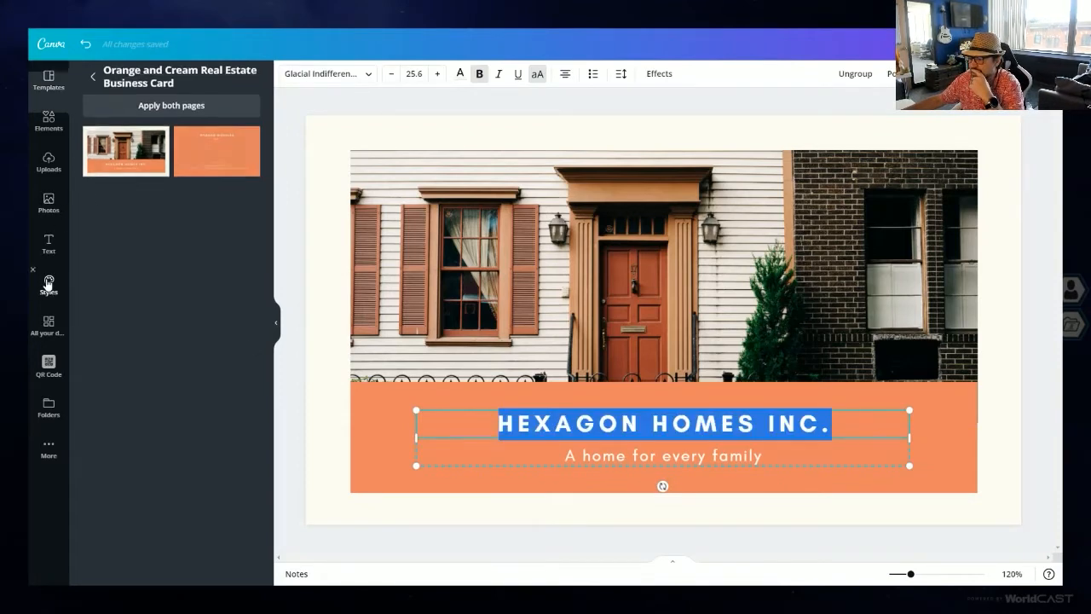
scroll(197, 293, down, 3)
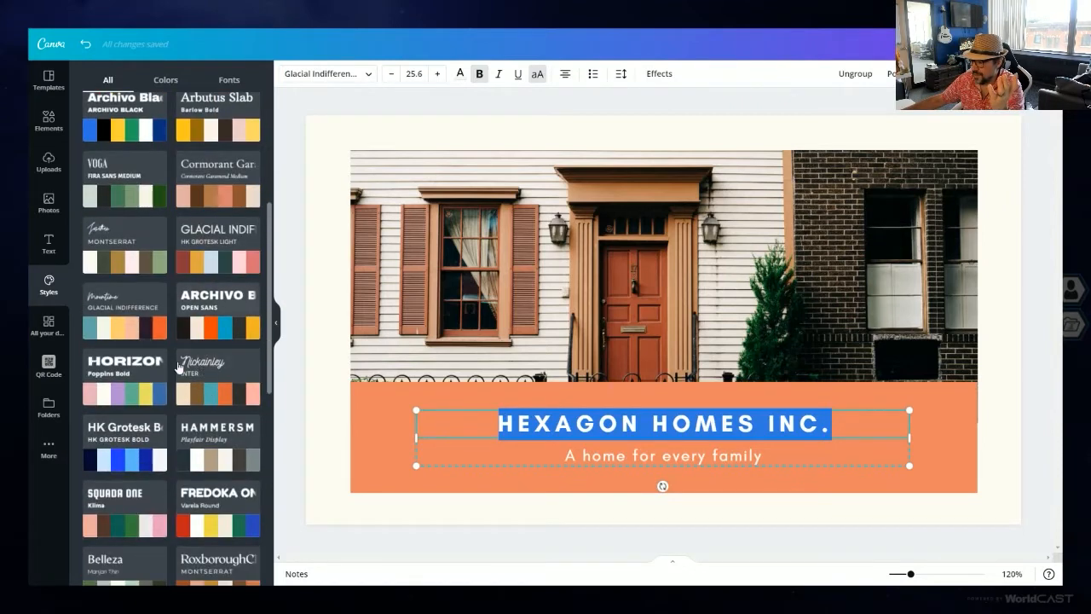
click(130, 459)
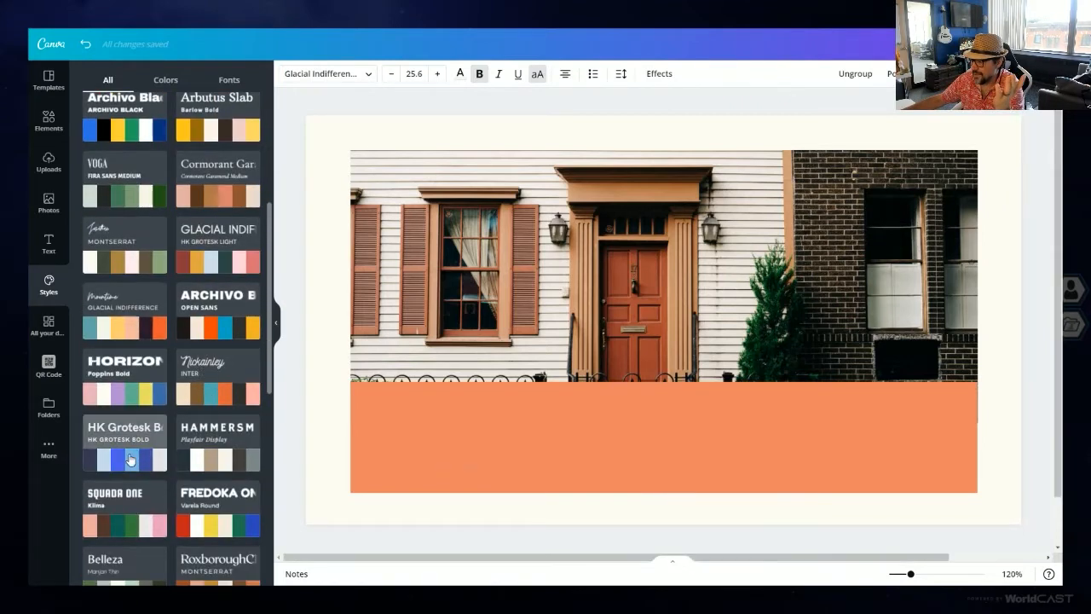
scroll(120, 230, up, 2)
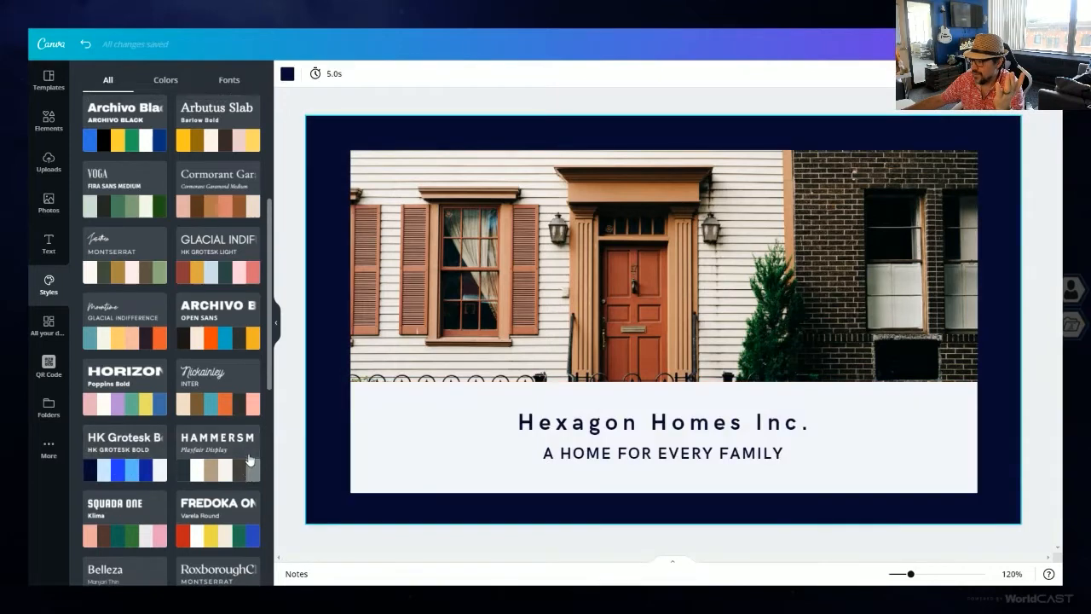
click(129, 302)
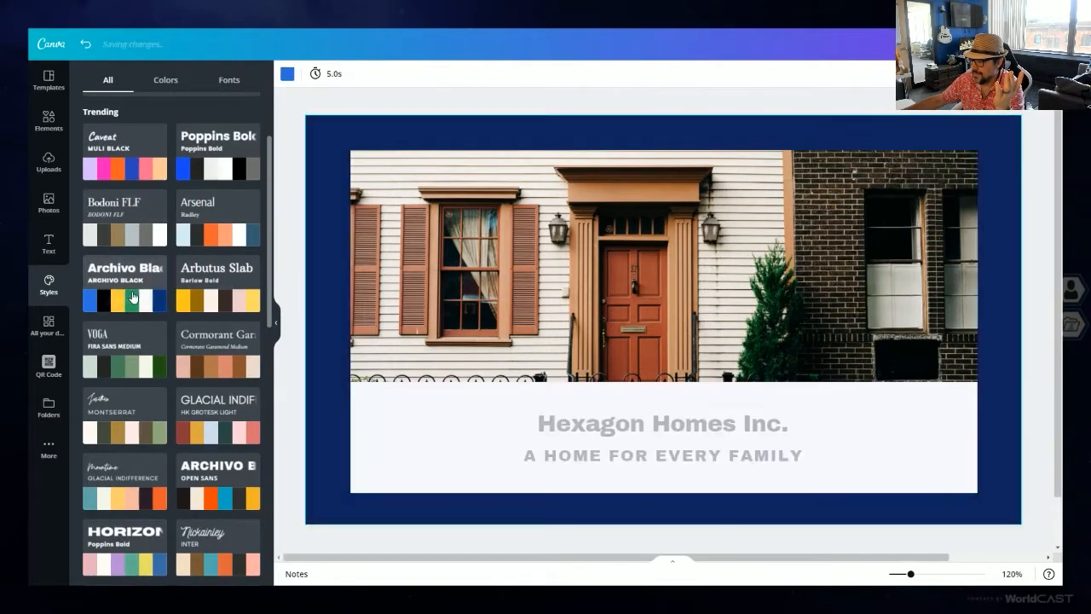
scroll(169, 207, up, 2)
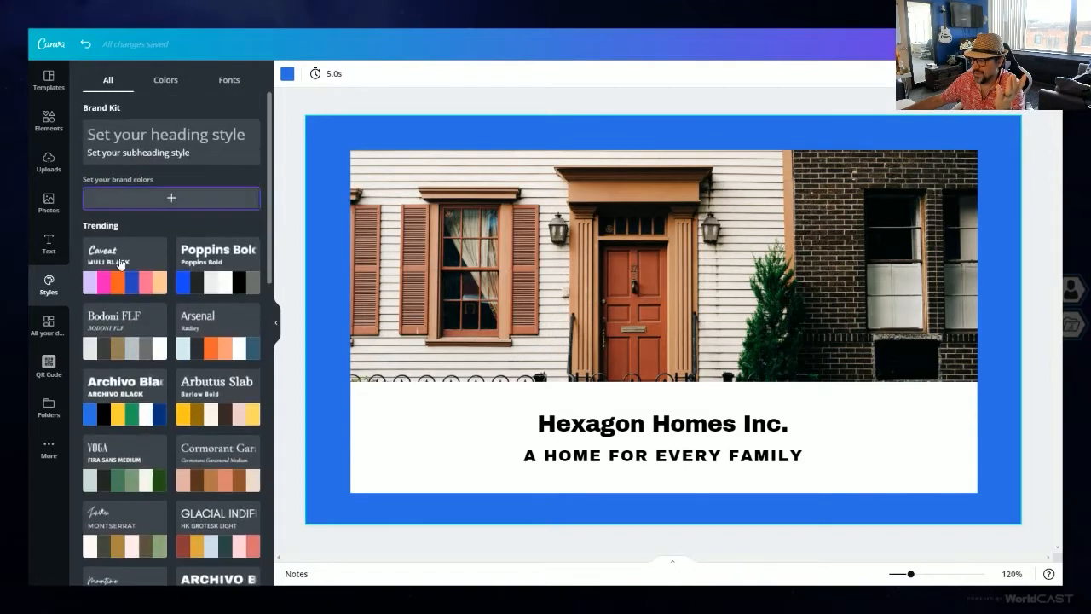
click(212, 284)
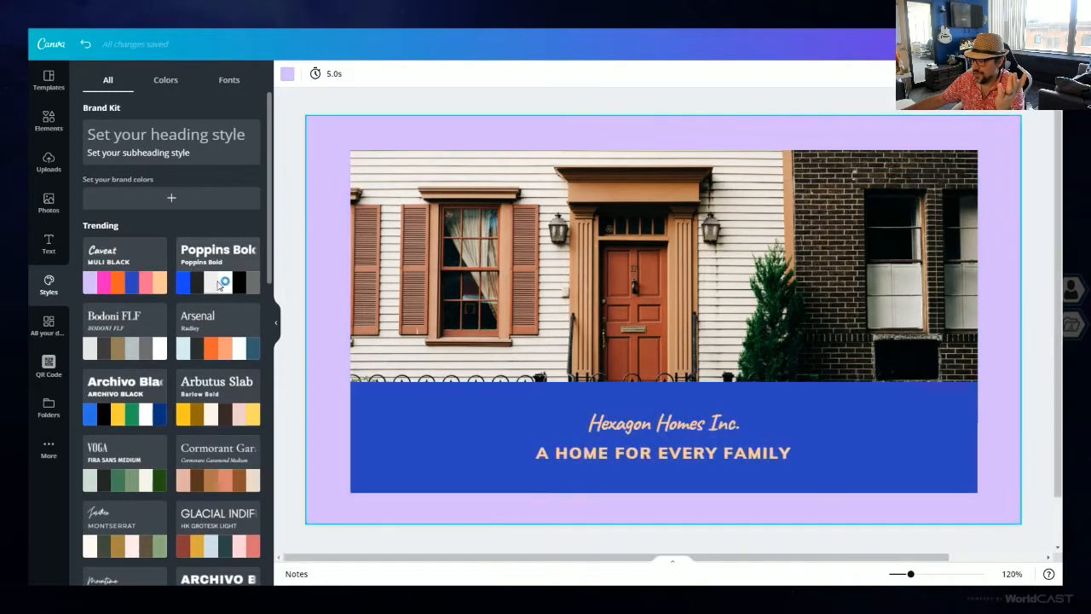
click(222, 284)
- Apply the Arsenal and Radley style to the card and change the company name to "KP9 REALTY"
click(231, 350)
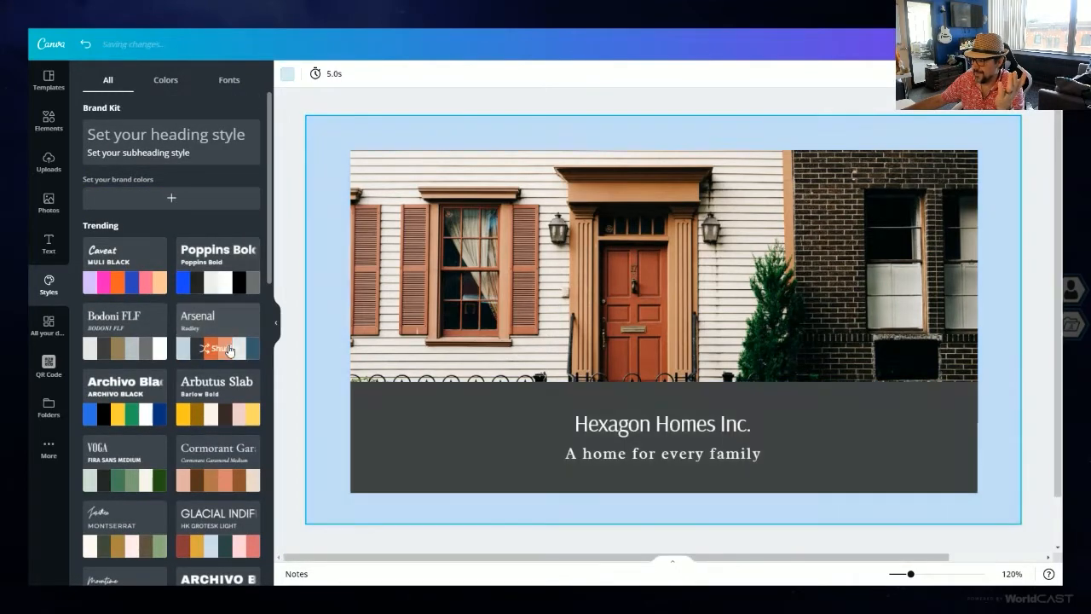
scroll(228, 350, down, 2)
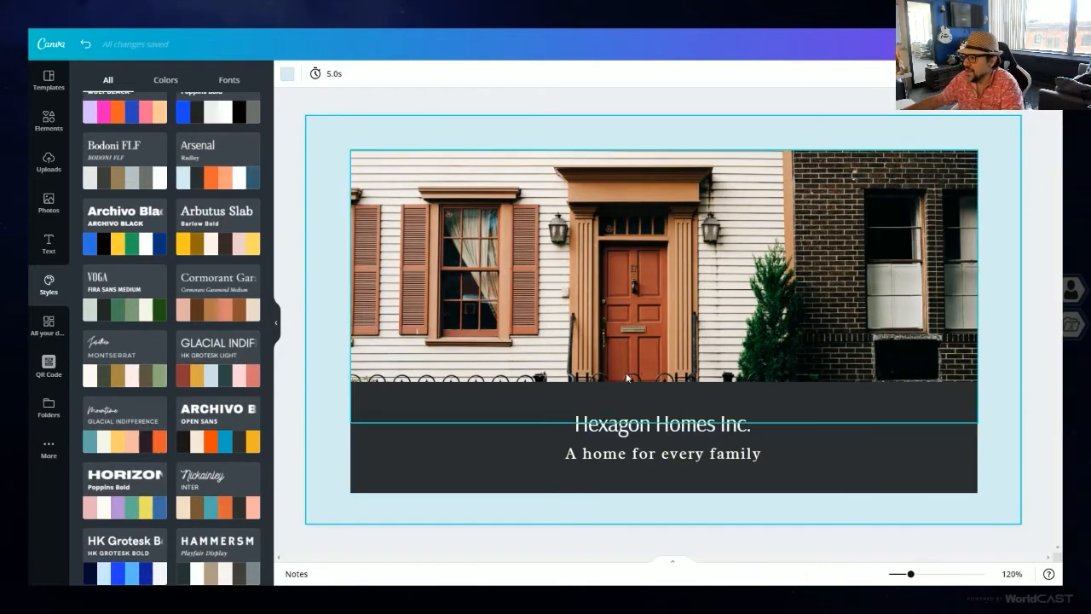
double_click(648, 423)
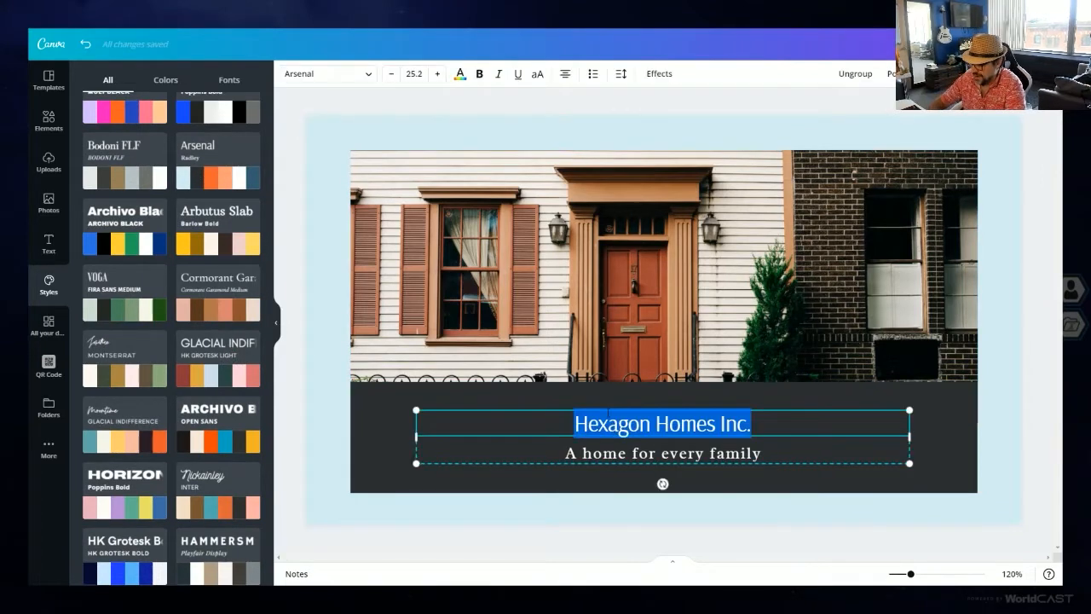
text(KP9 REALTY)
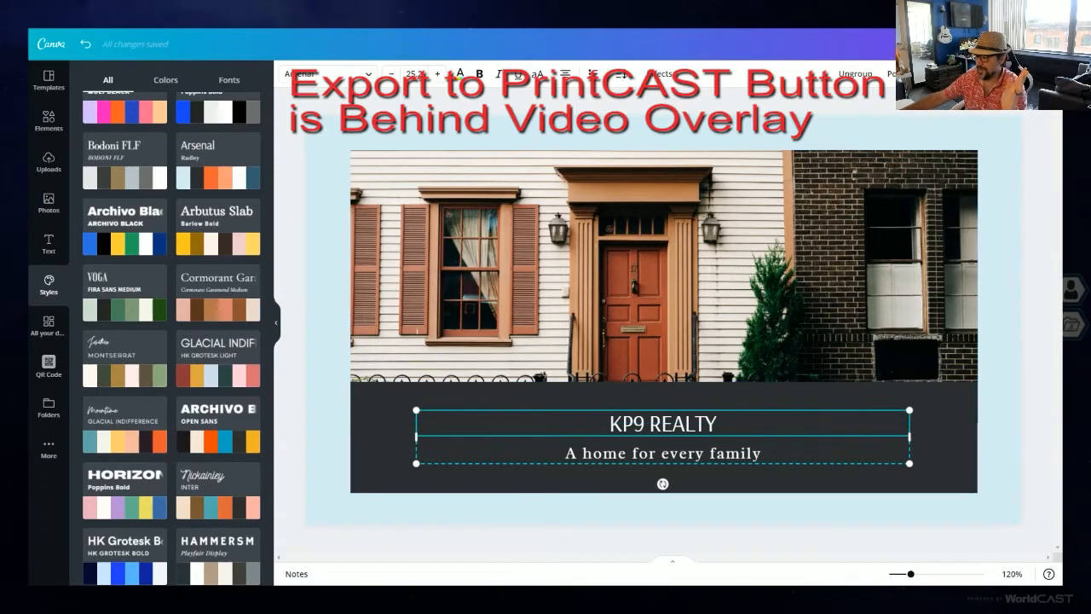
- Export the finished card design to PrintCAST and create the cast from it
click(1011, 44)
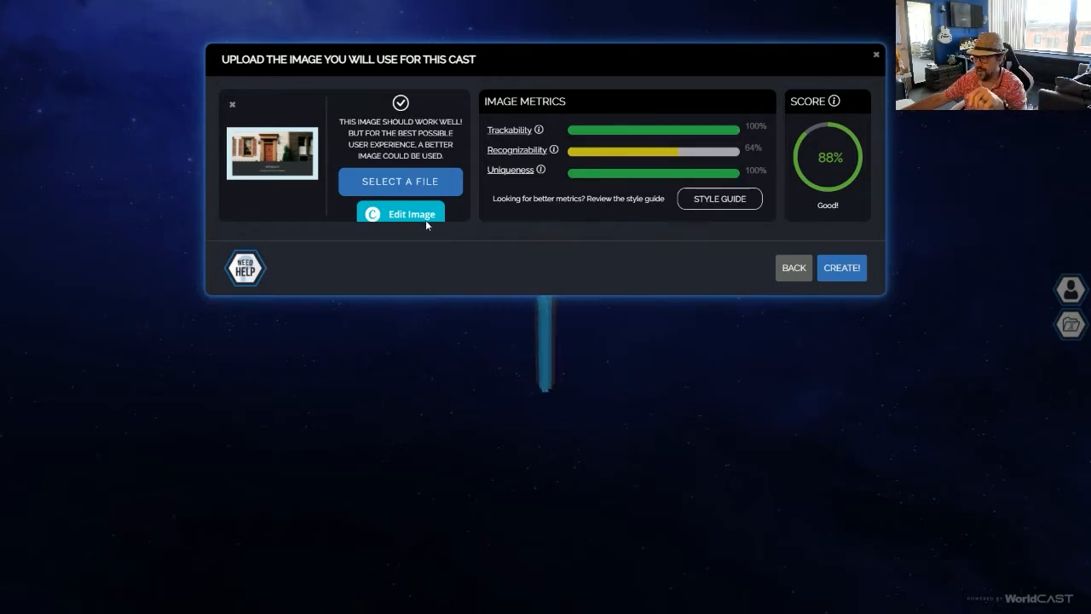
click(838, 268)
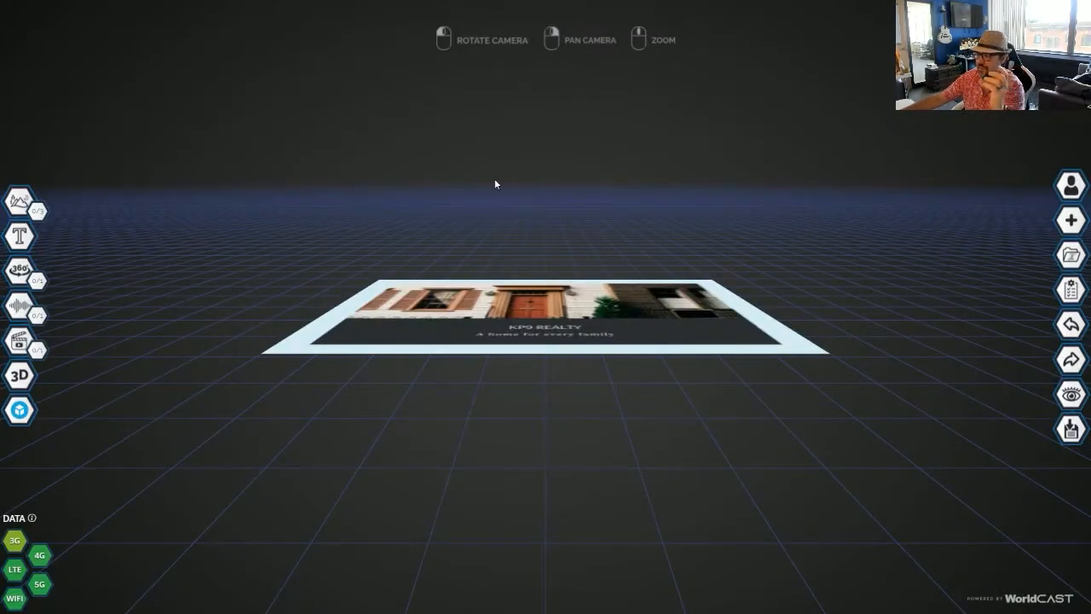
drag(497, 184, 523, 271)
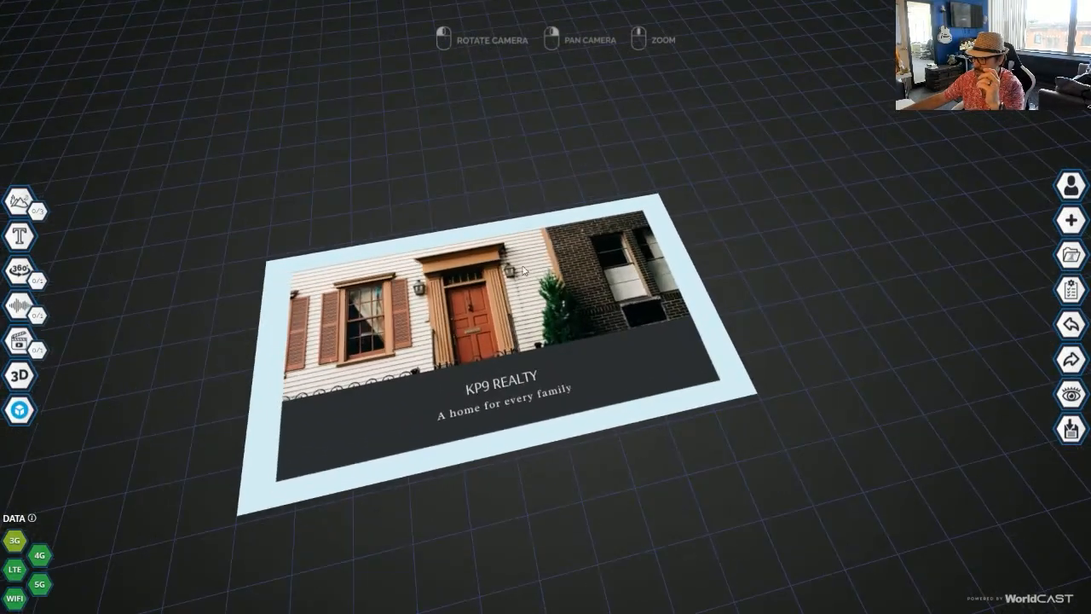
drag(651, 252, 116, 273)
- Upload the video MVI_2742_2.mp4 to the cast and enlarge it to cover the card's artwork
mouse_move(17, 343)
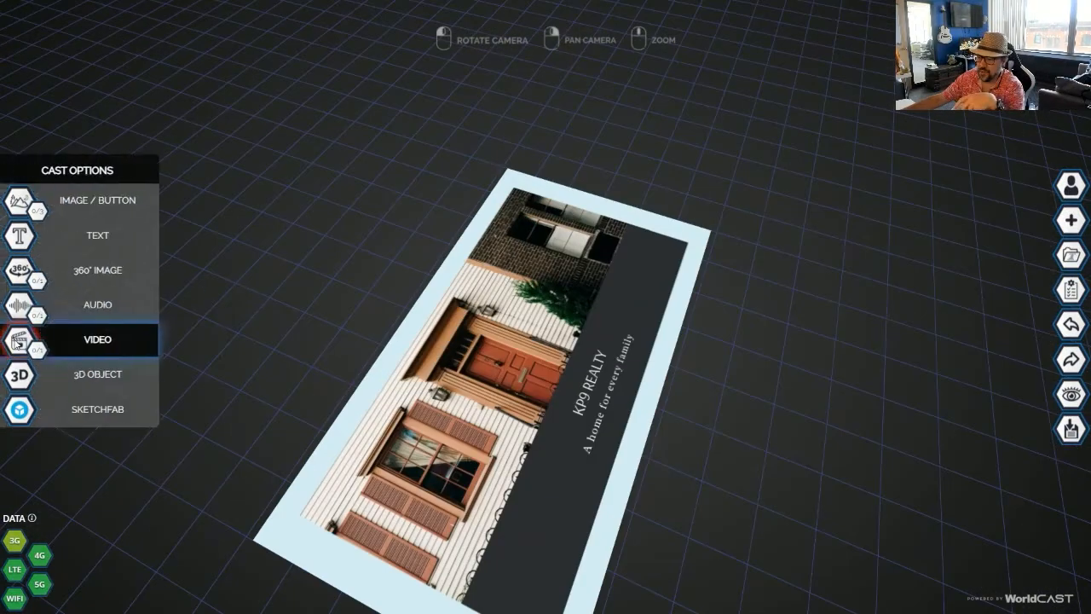
click(81, 331)
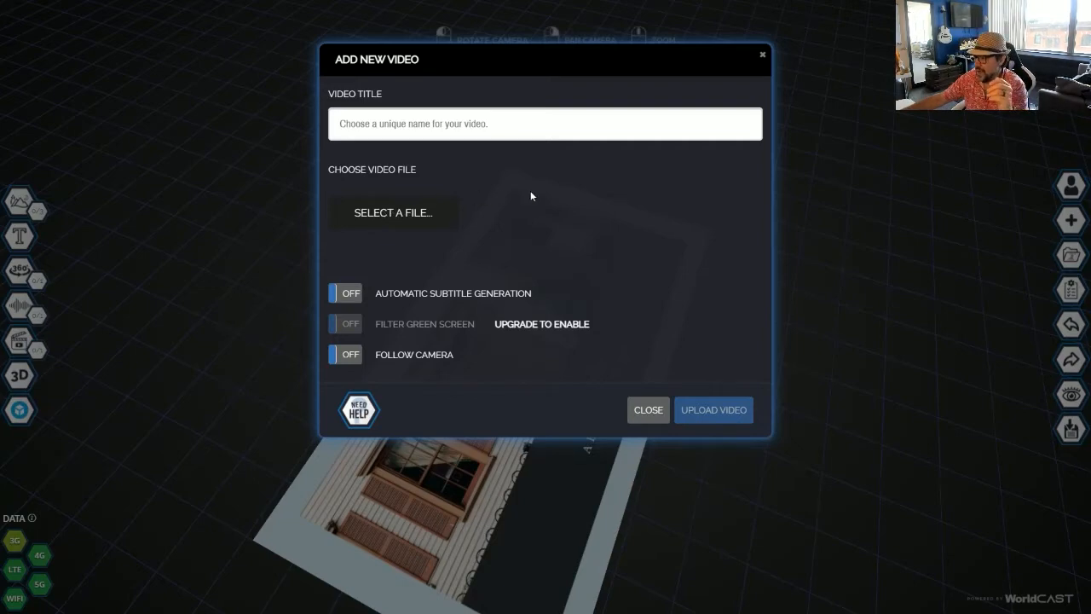
click(537, 220)
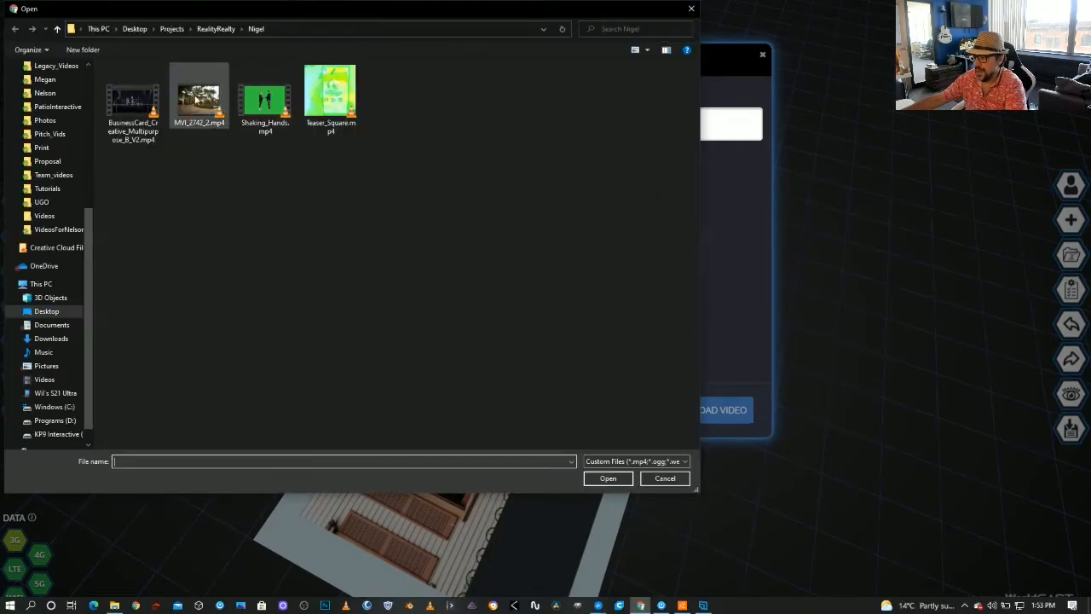
double_click(200, 101)
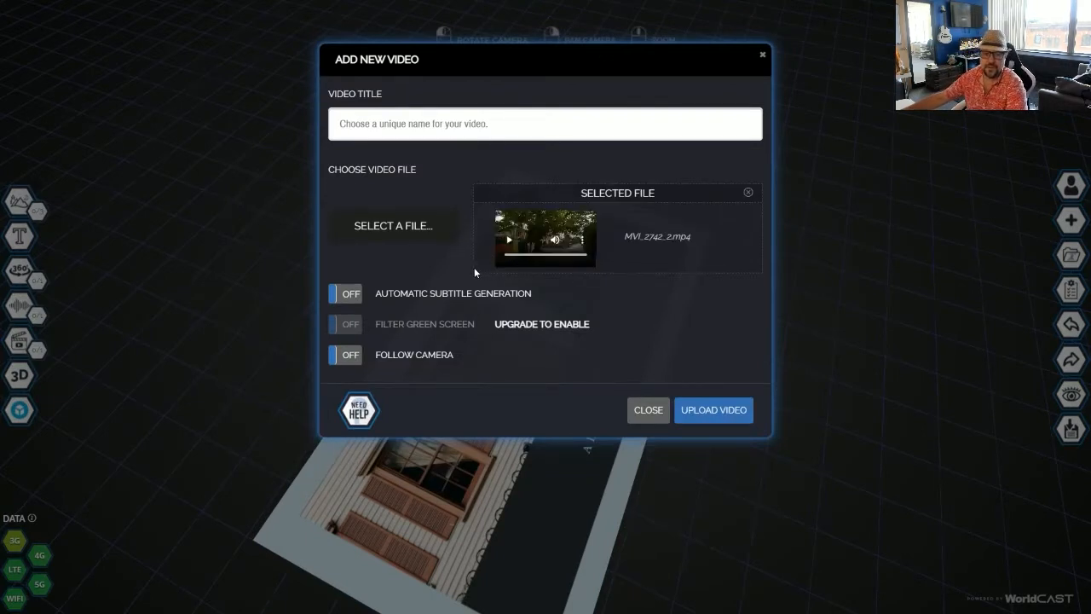
click(509, 242)
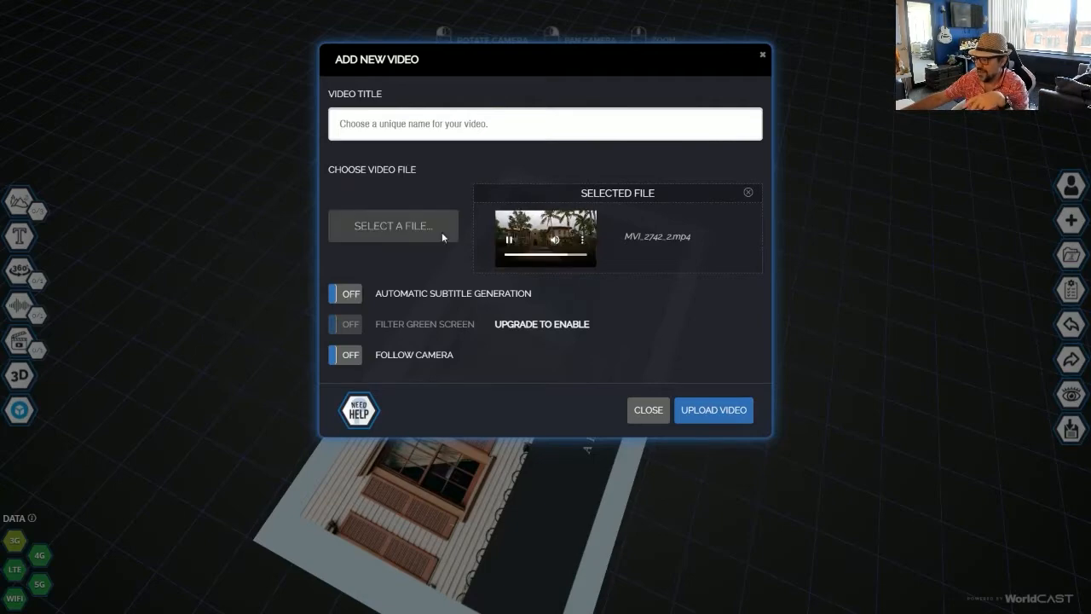
click(710, 411)
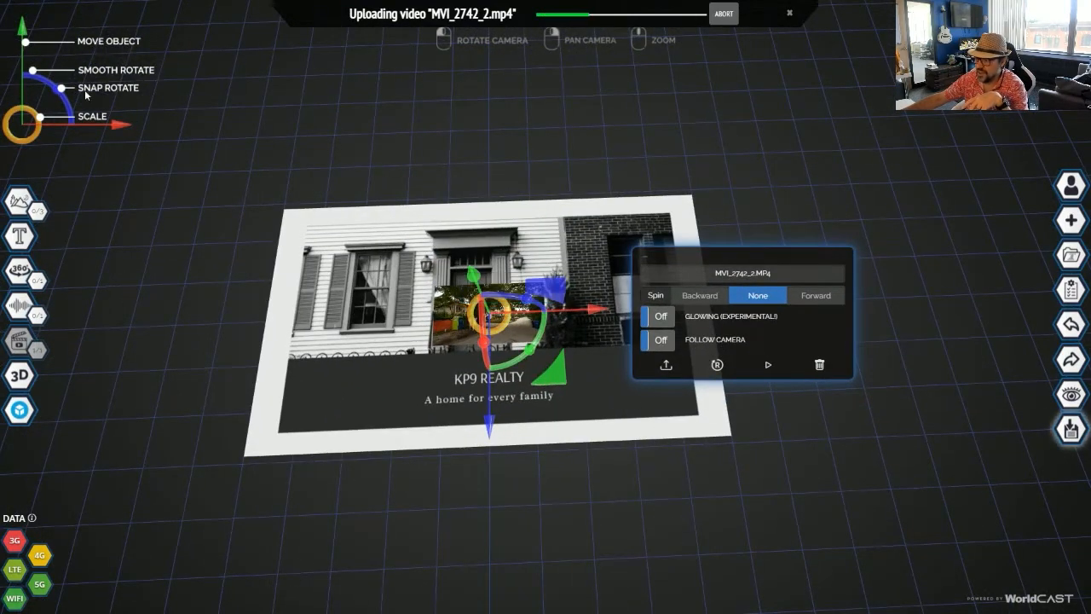
drag(499, 300, 534, 313)
drag(575, 532, 511, 485)
- Try standing the video upright and raising it above the card, and undo these changes
drag(471, 316, 462, 331)
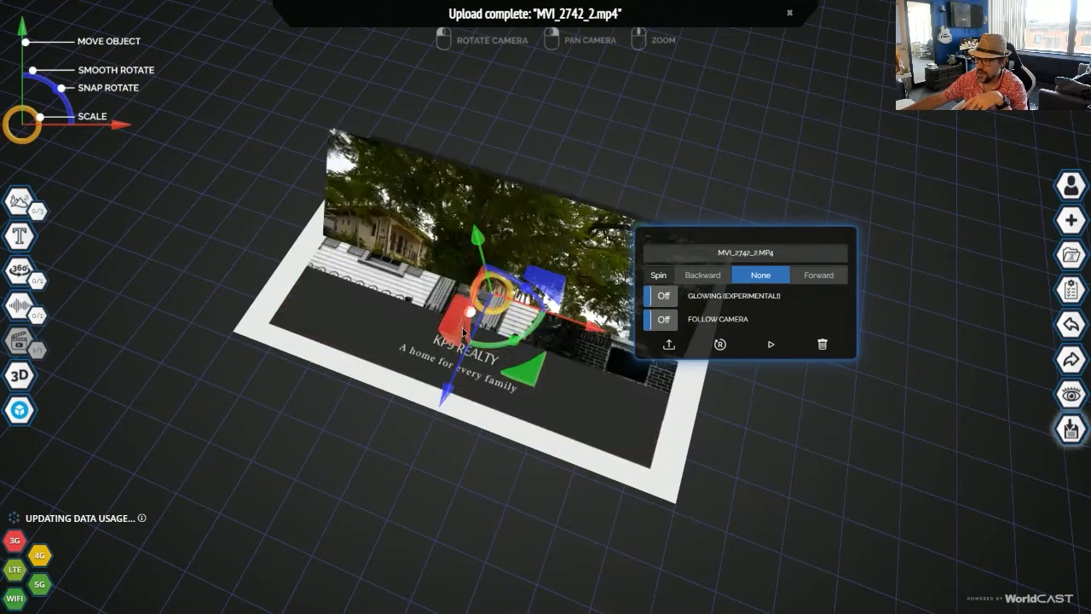
drag(470, 222, 448, 144)
drag(656, 442, 771, 433)
click(1070, 329)
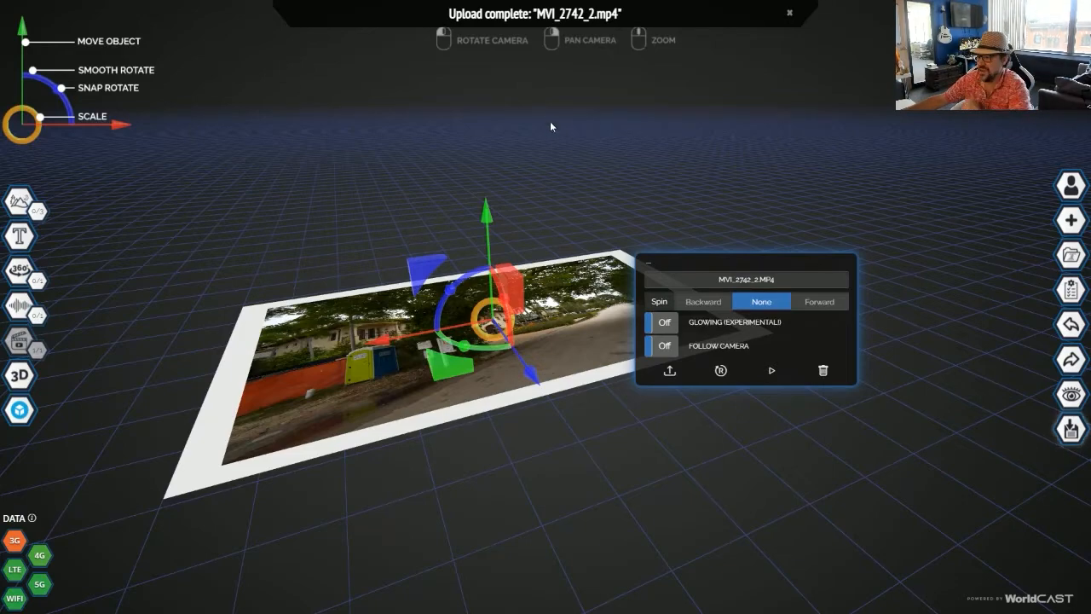
- Add the Facebook - Red.png button from the image library and place it beside the upper part of the card
drag(676, 158, 628, 187)
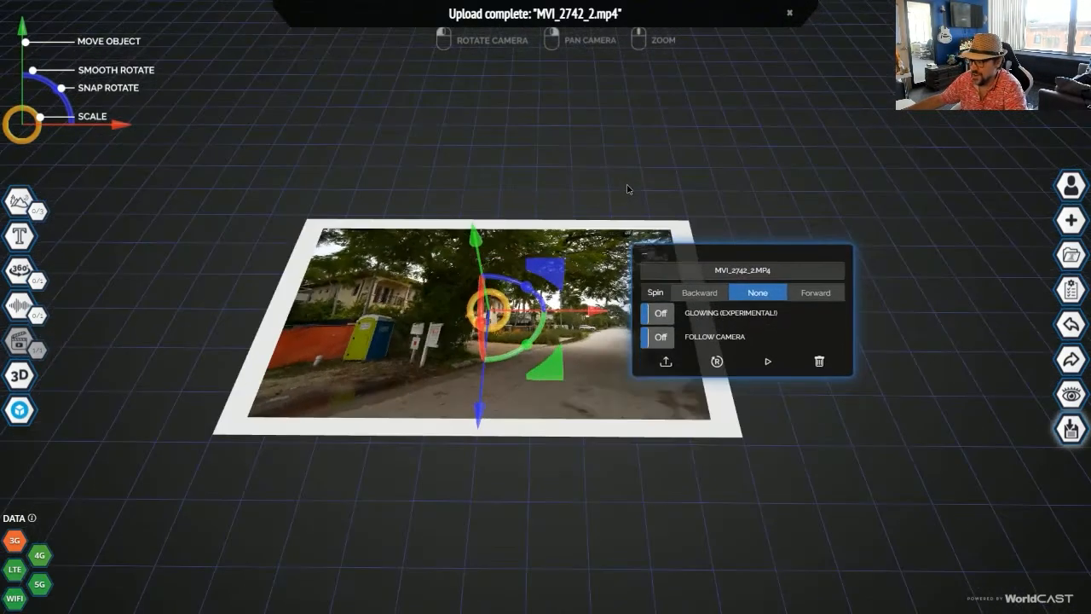
click(19, 201)
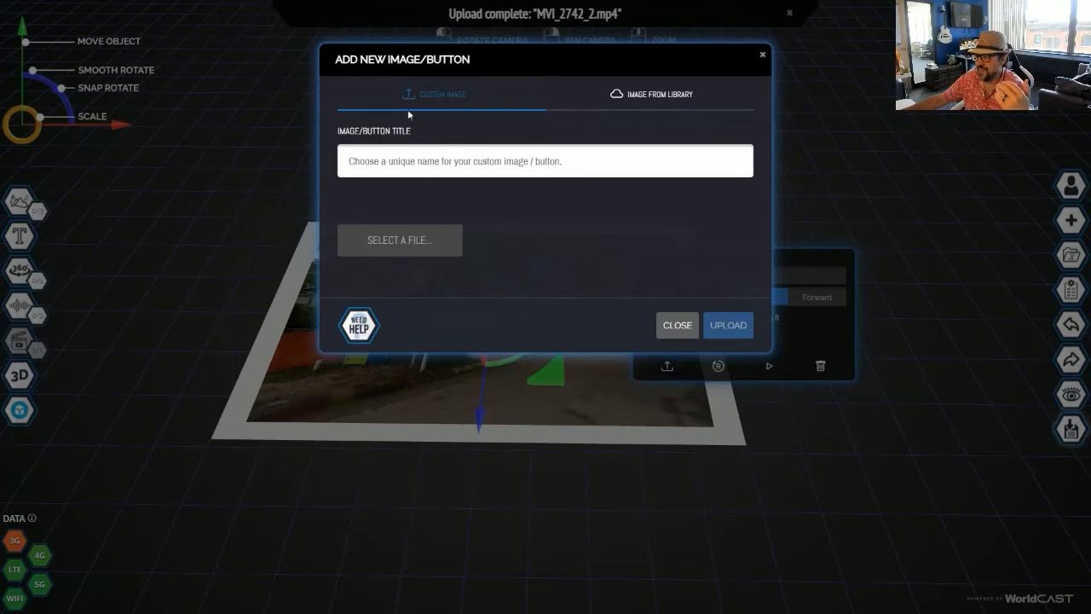
click(618, 100)
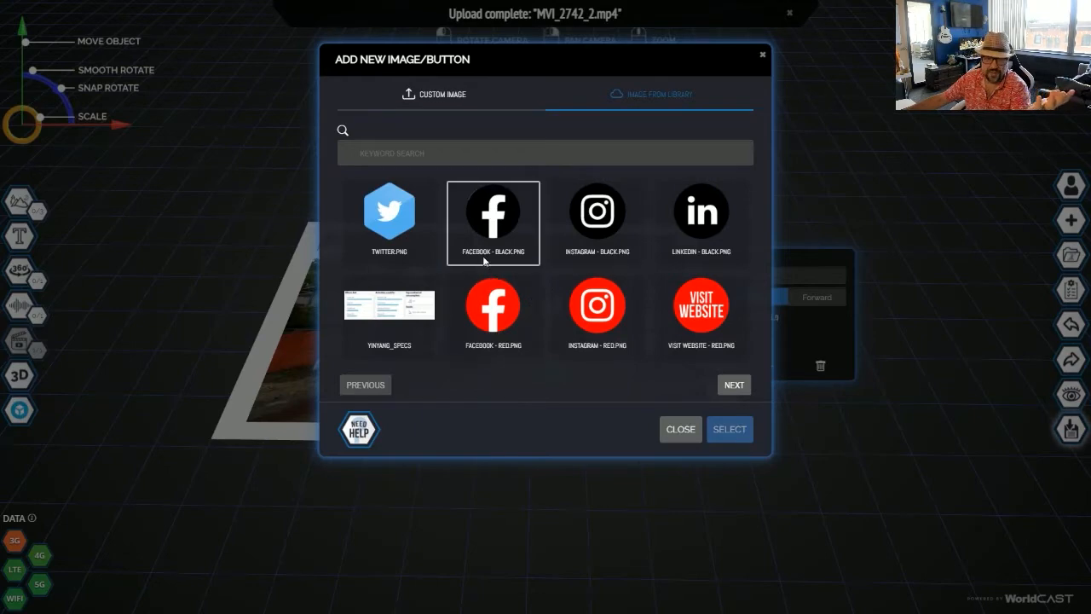
click(501, 318)
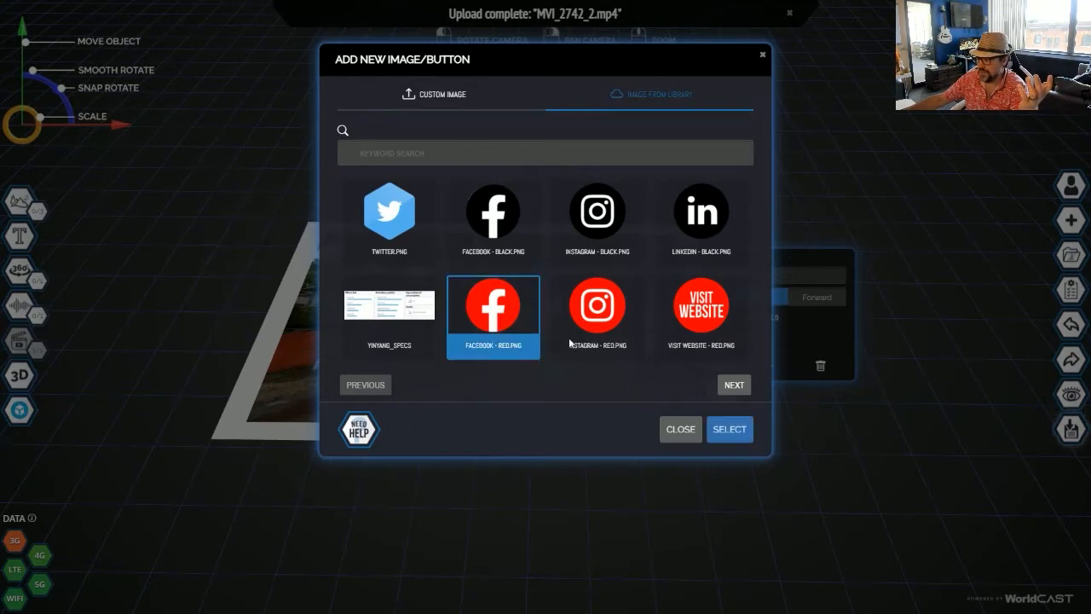
click(729, 429)
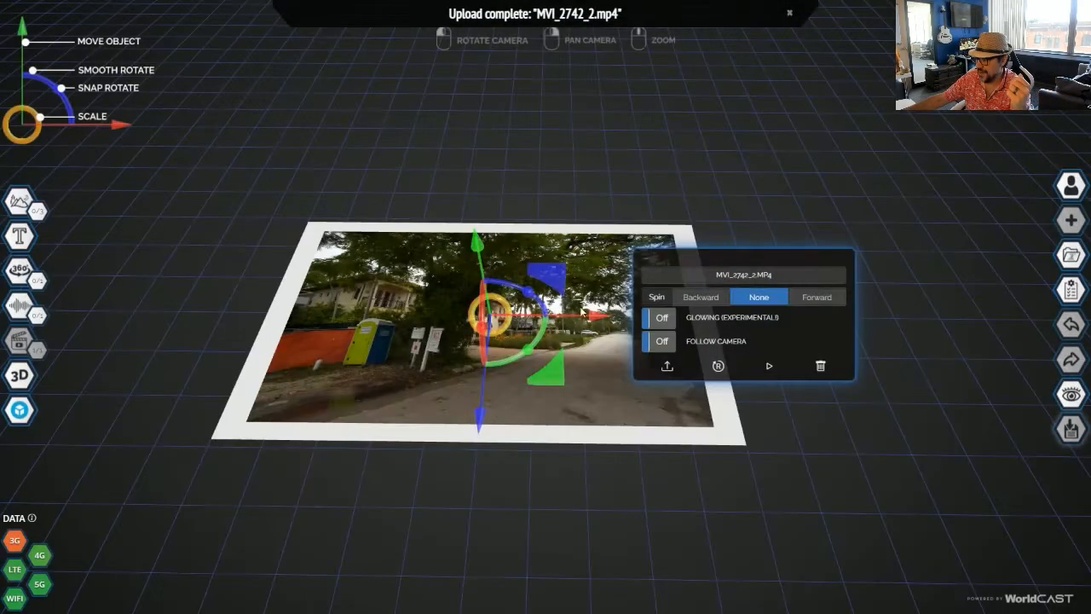
drag(556, 373, 842, 318)
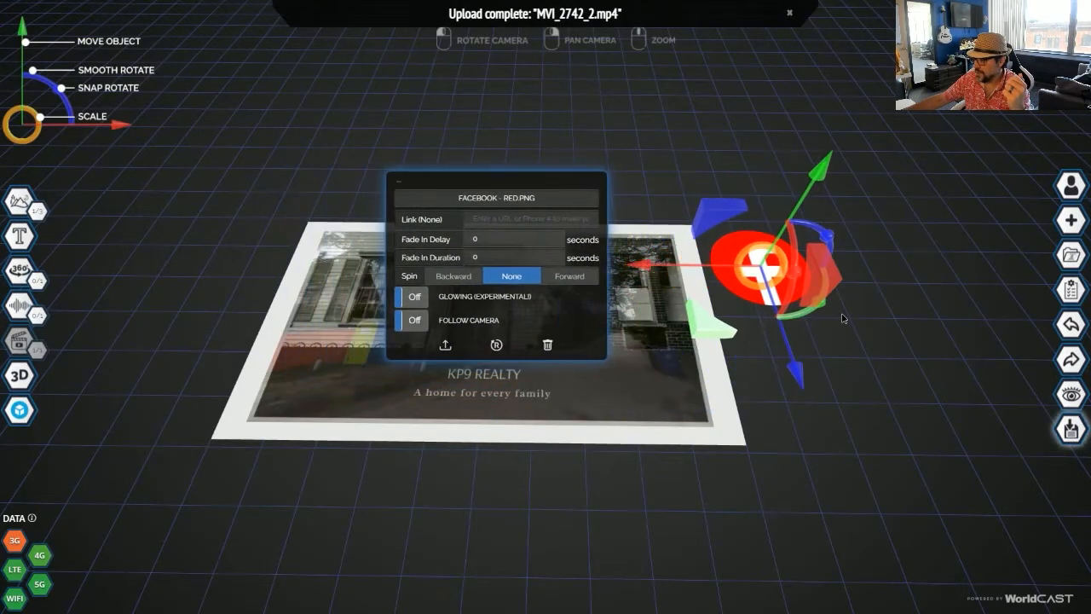
- Add the Instagram - Red.png button from the image library and place it beside the card, below the Facebook button
click(24, 204)
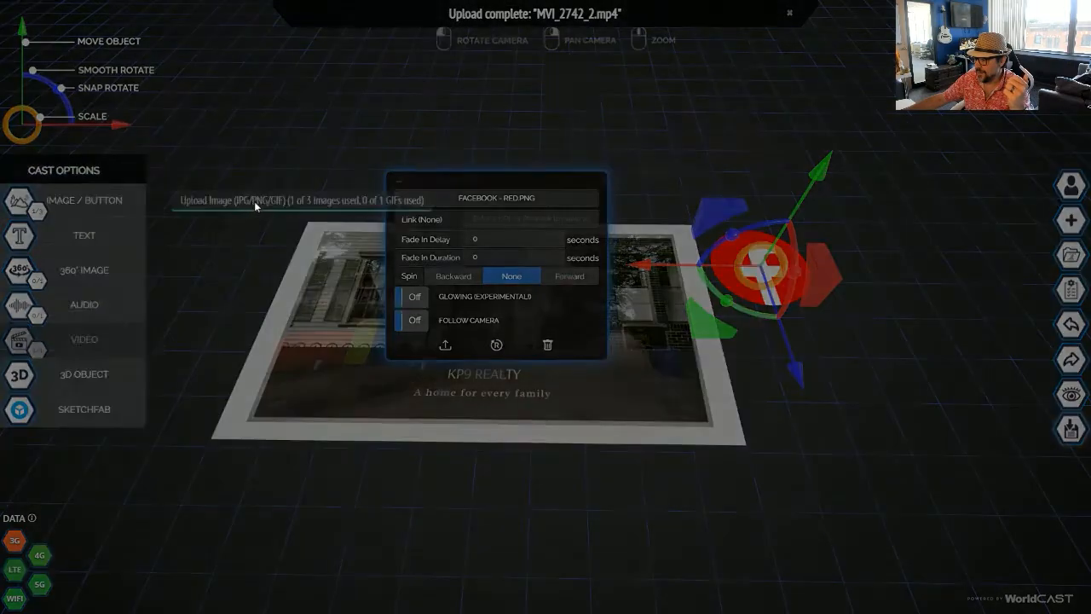
click(601, 315)
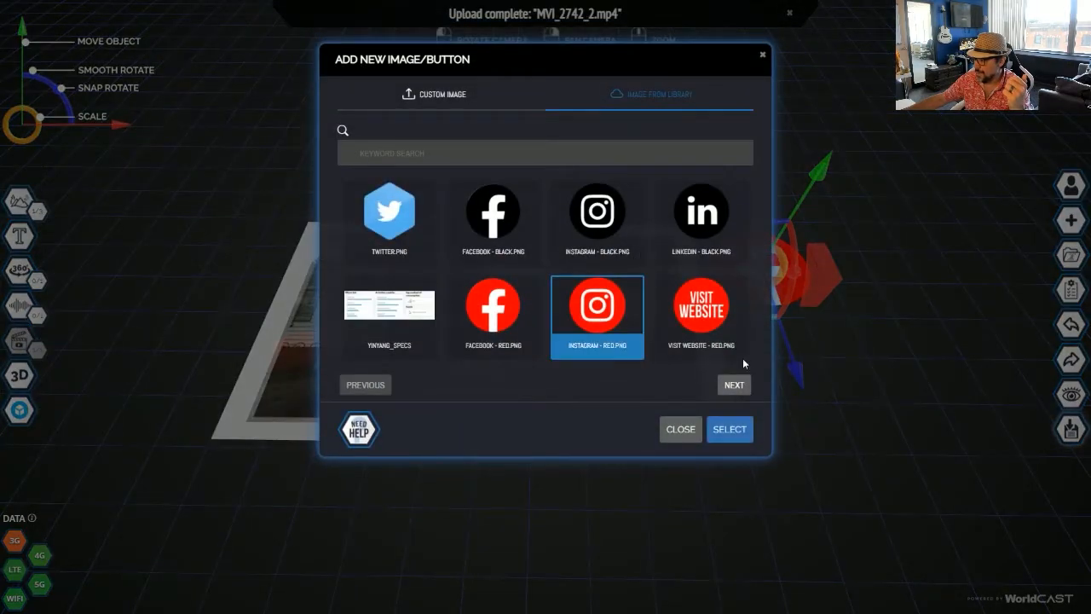
click(729, 429)
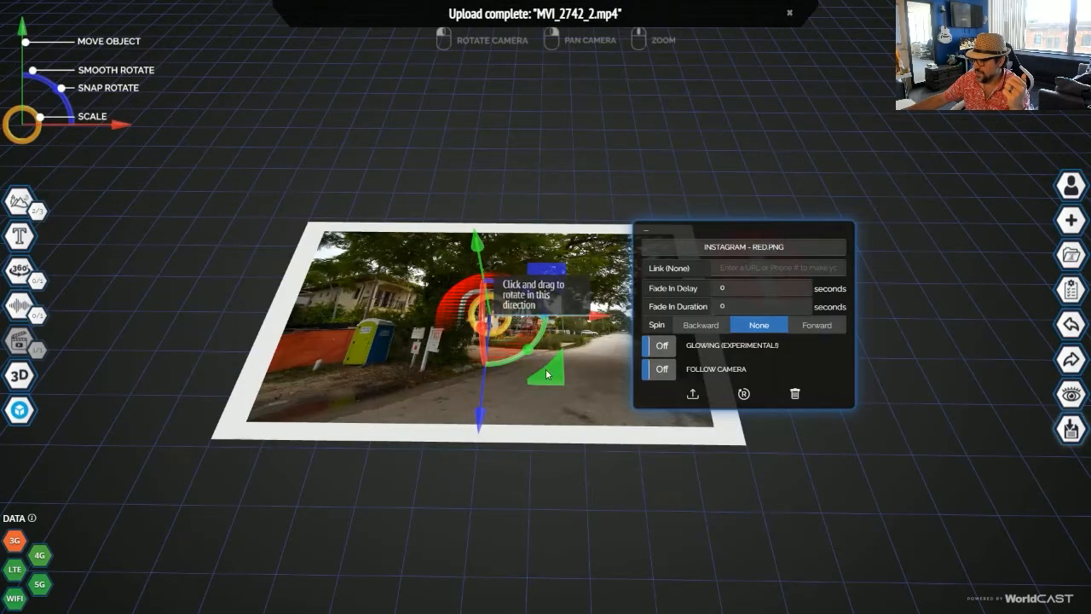
drag(547, 374, 890, 433)
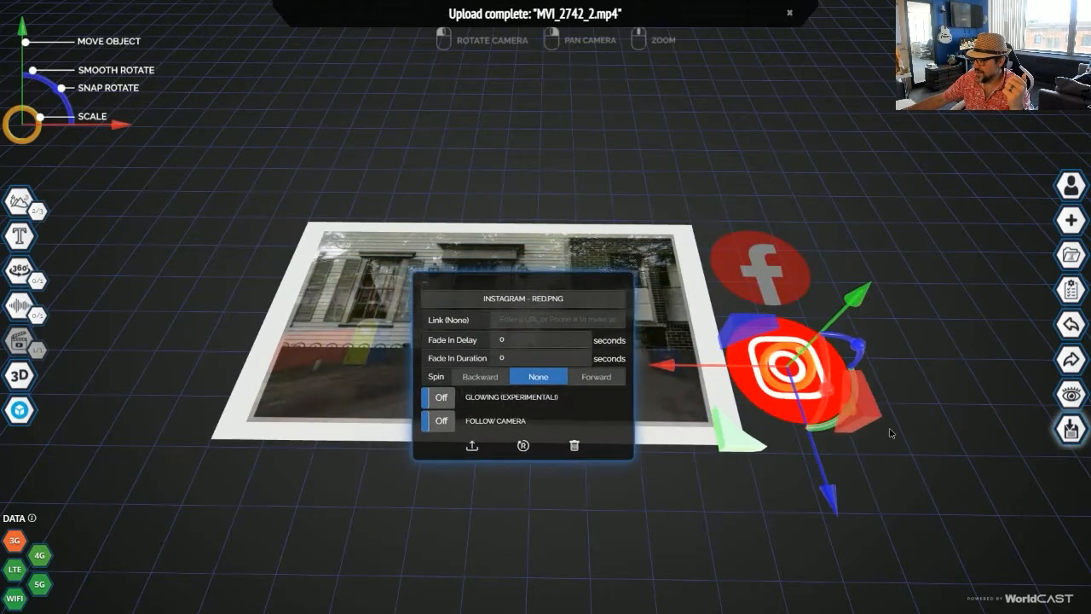
mouse_move(36, 213)
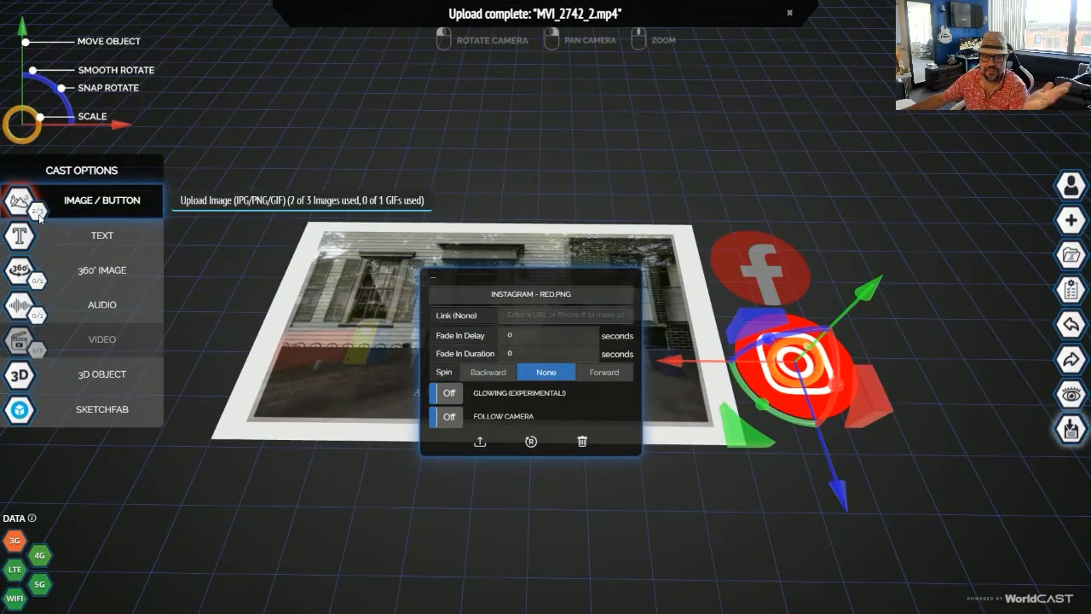
drag(931, 241, 927, 303)
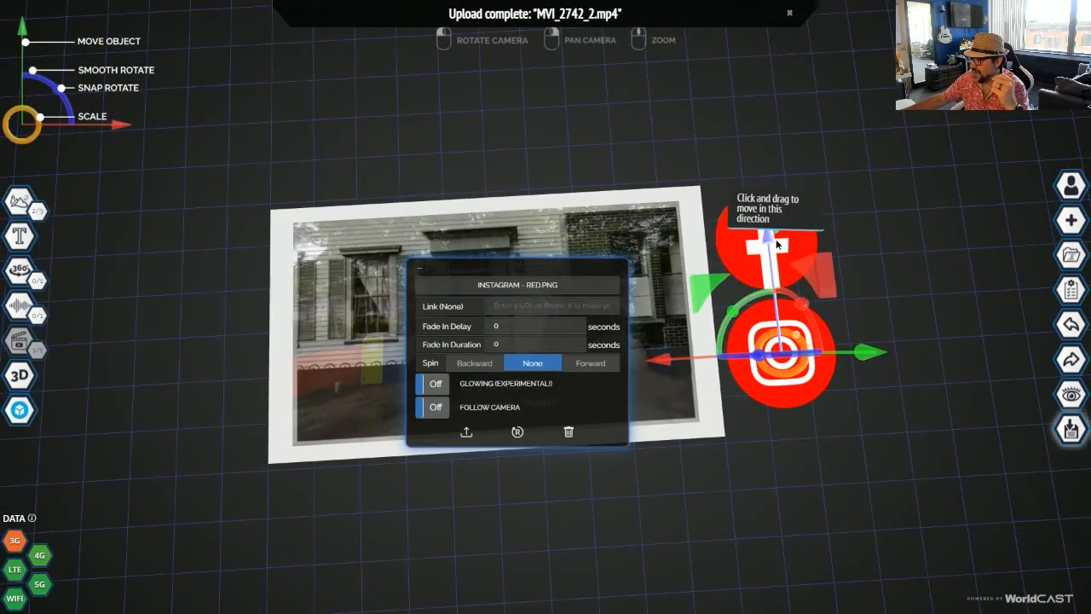
drag(769, 234, 770, 237)
click(750, 219)
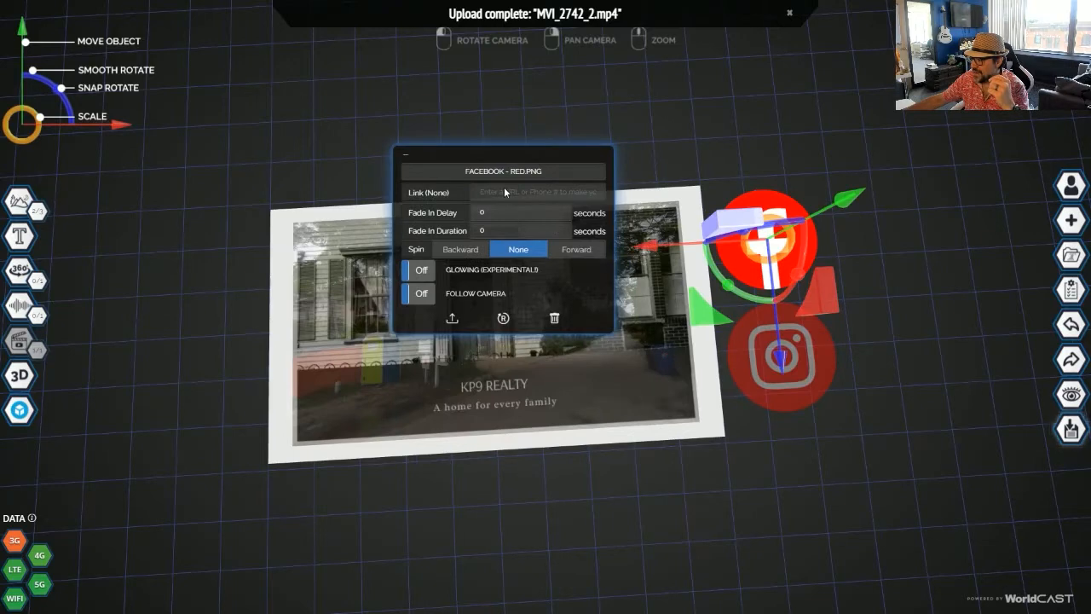
click(504, 191)
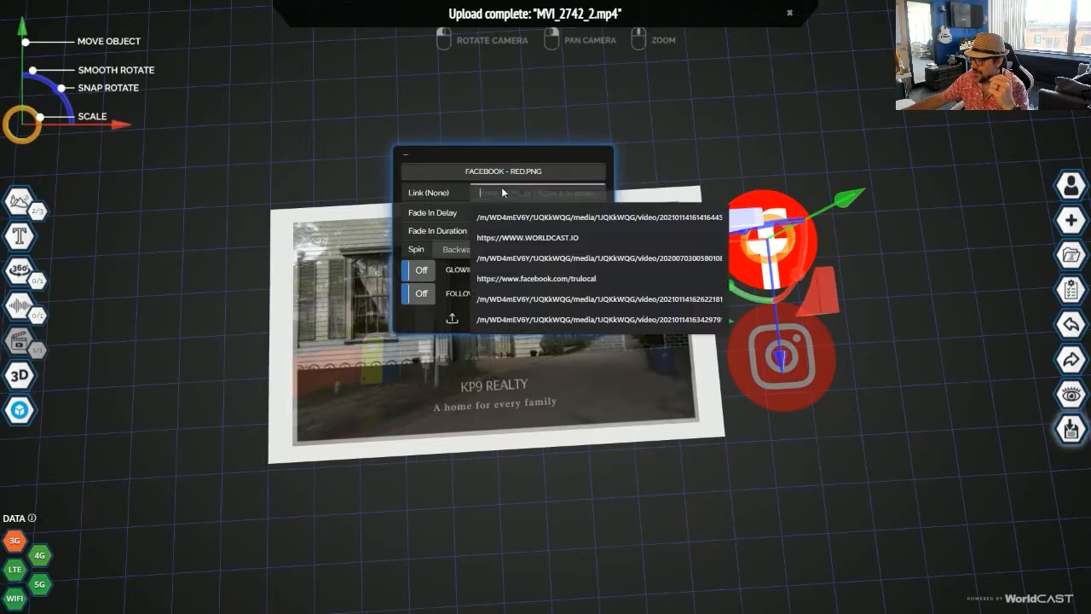
click(519, 237)
click(817, 384)
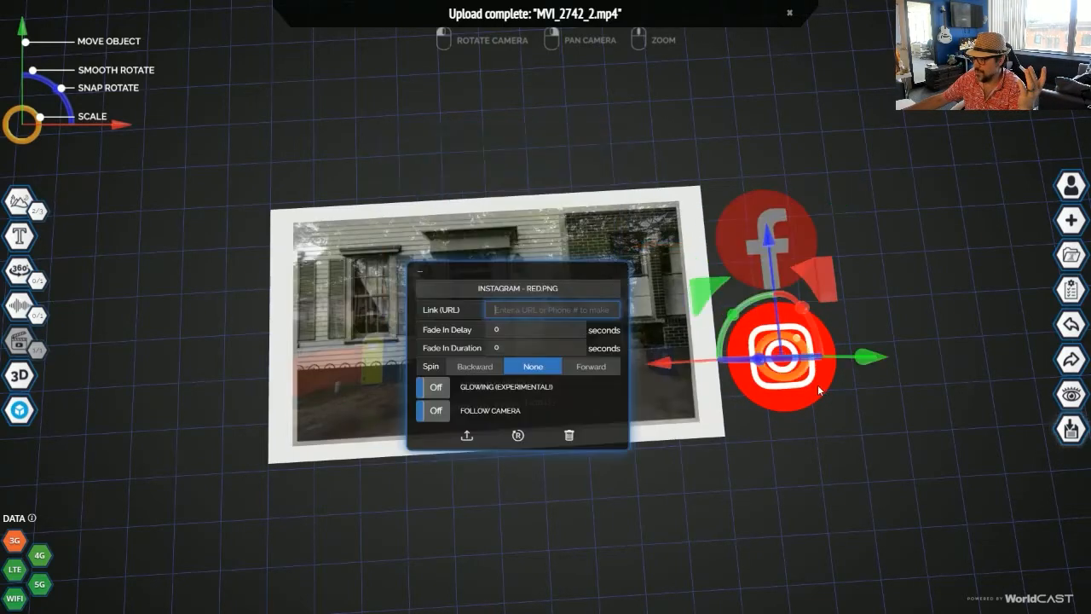
click(511, 309)
click(537, 354)
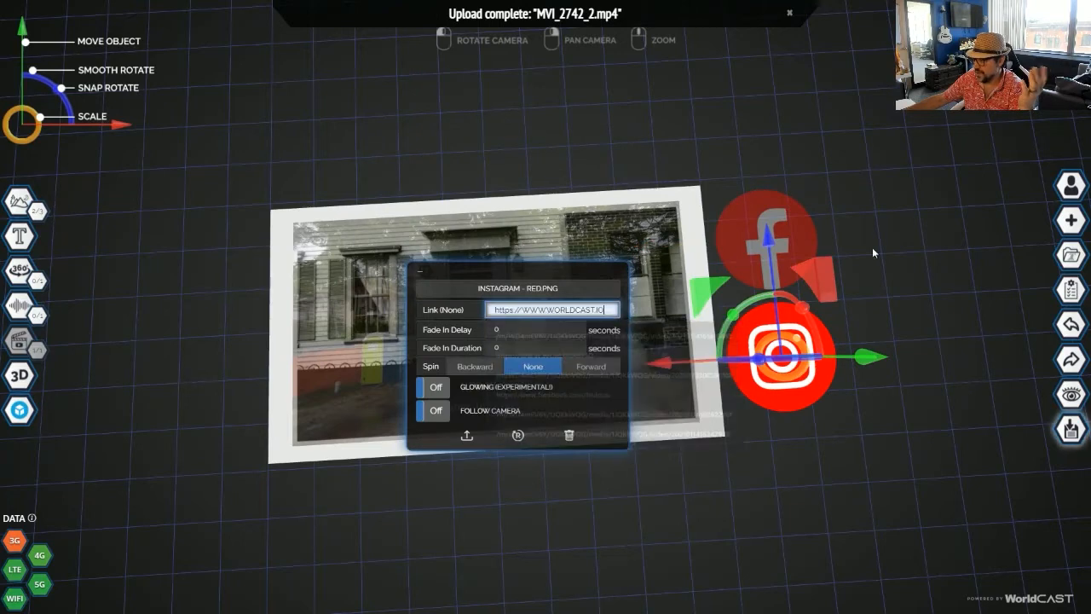
click(924, 221)
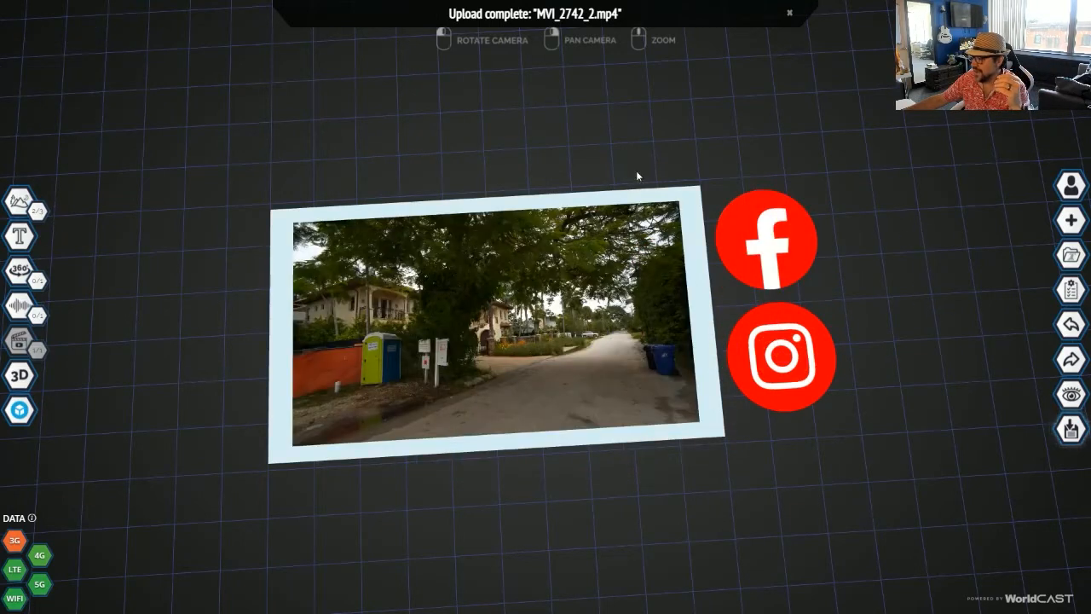
- Save and publish the cast
click(1070, 431)
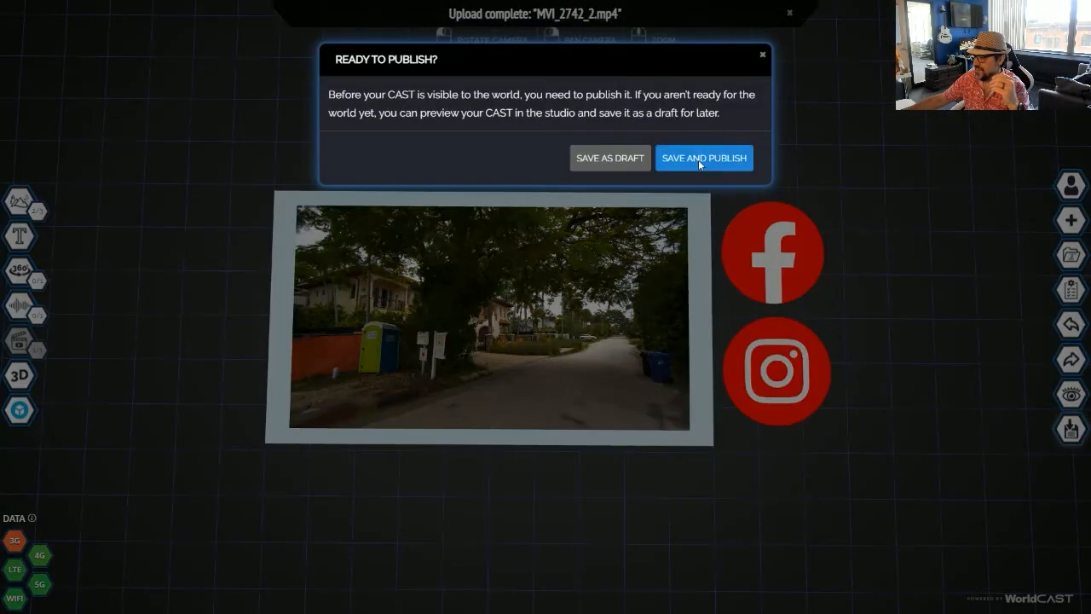
click(698, 159)
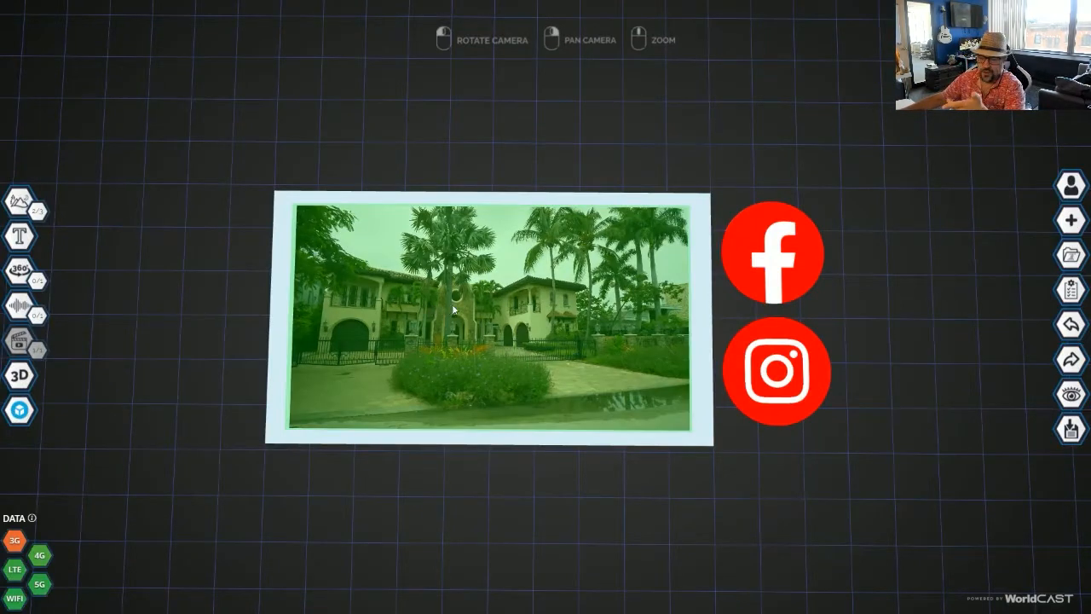
- Search the saved casts for "real" and view the details and QR code of the Real Estate cast
click(1070, 254)
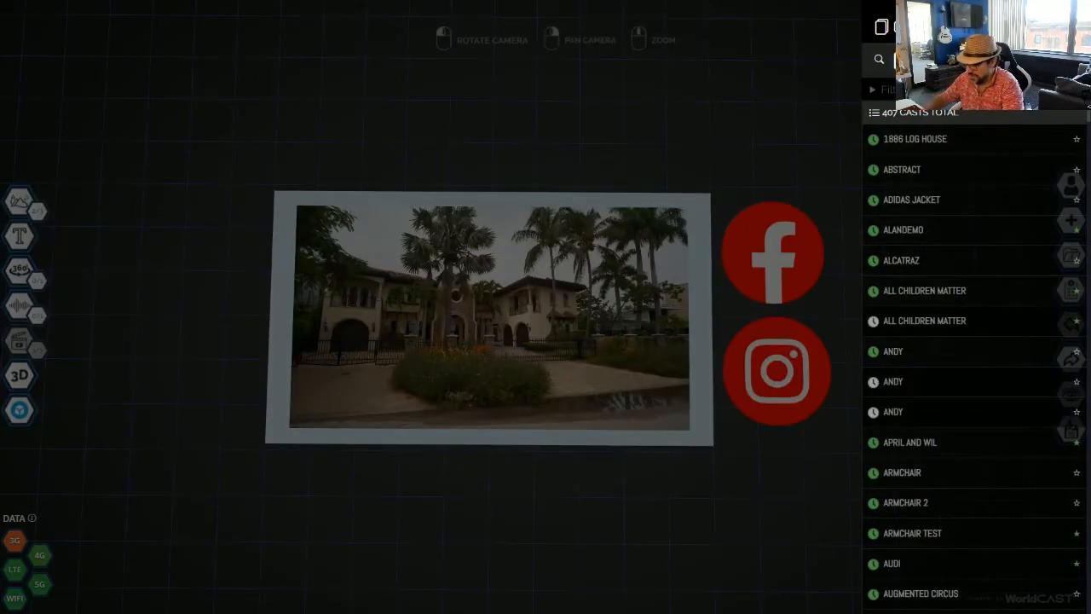
text(real)
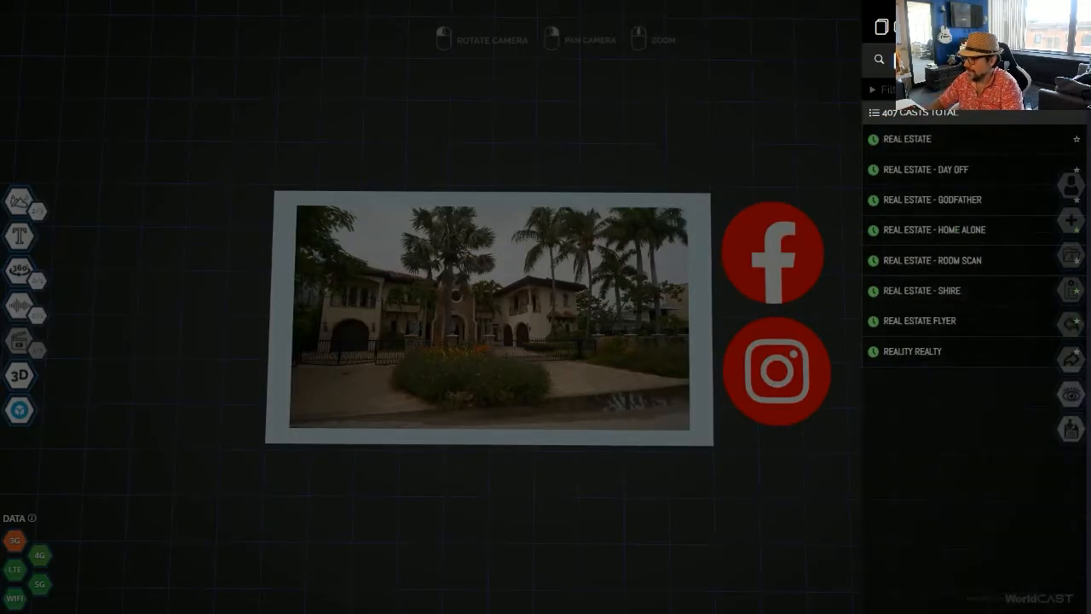
click(932, 140)
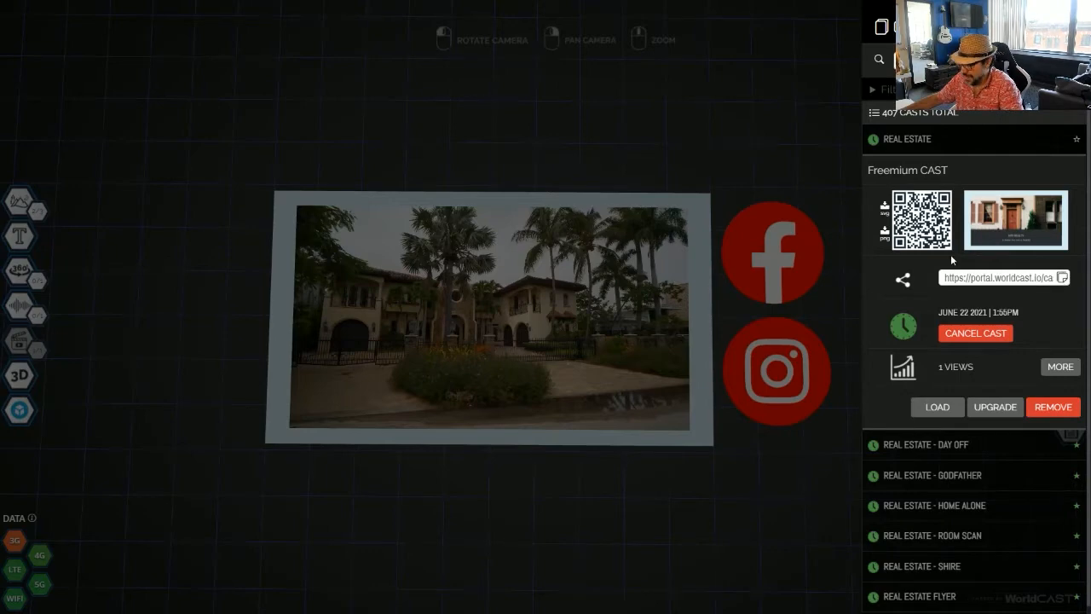
click(754, 142)
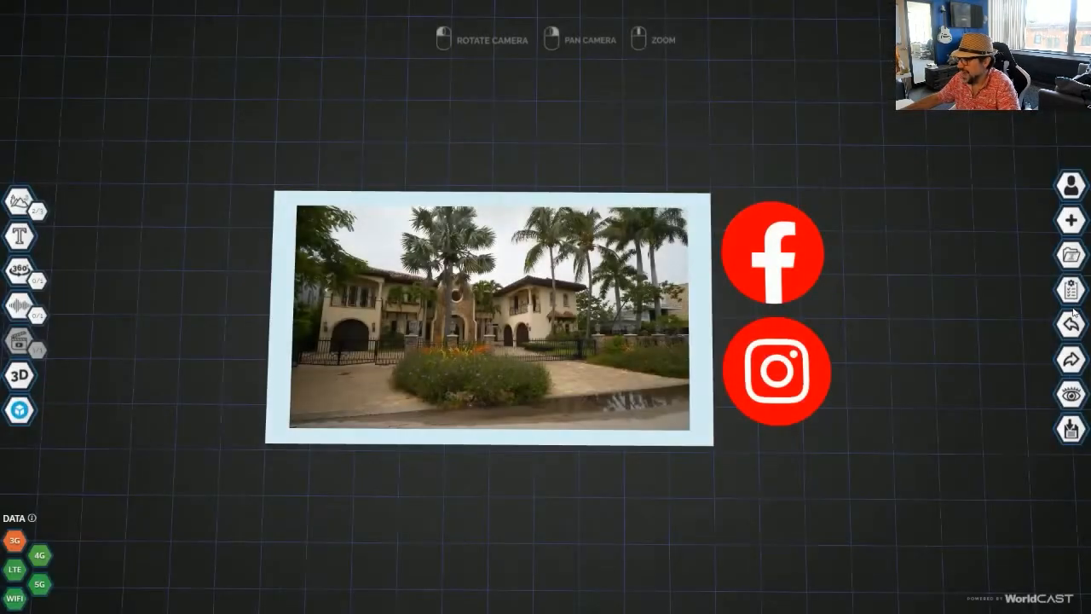
- Open the Real Estate cast's current card image for editing on Canva
click(1072, 294)
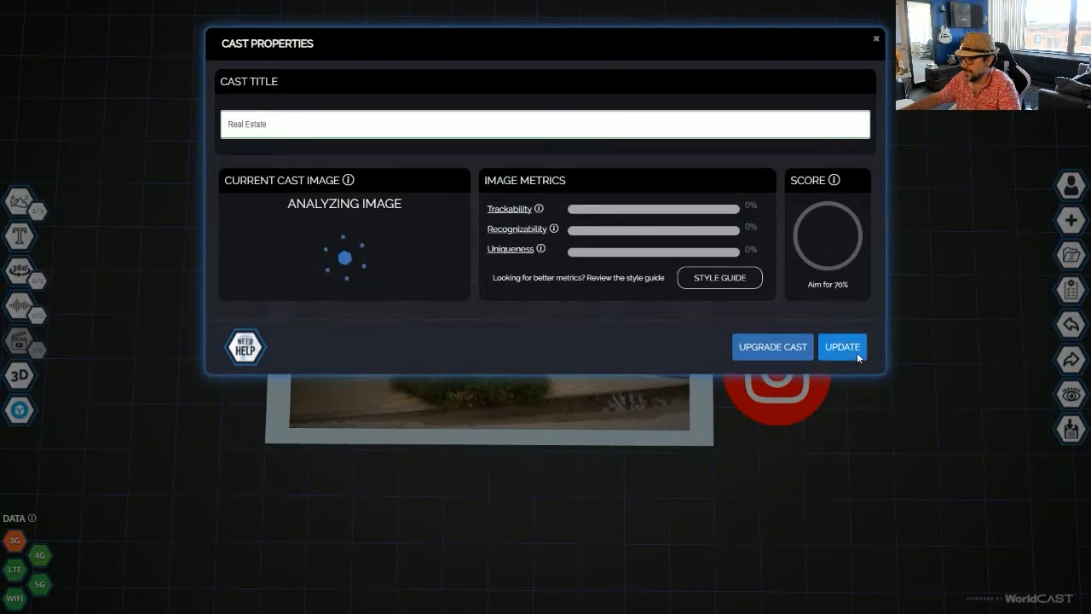
click(405, 283)
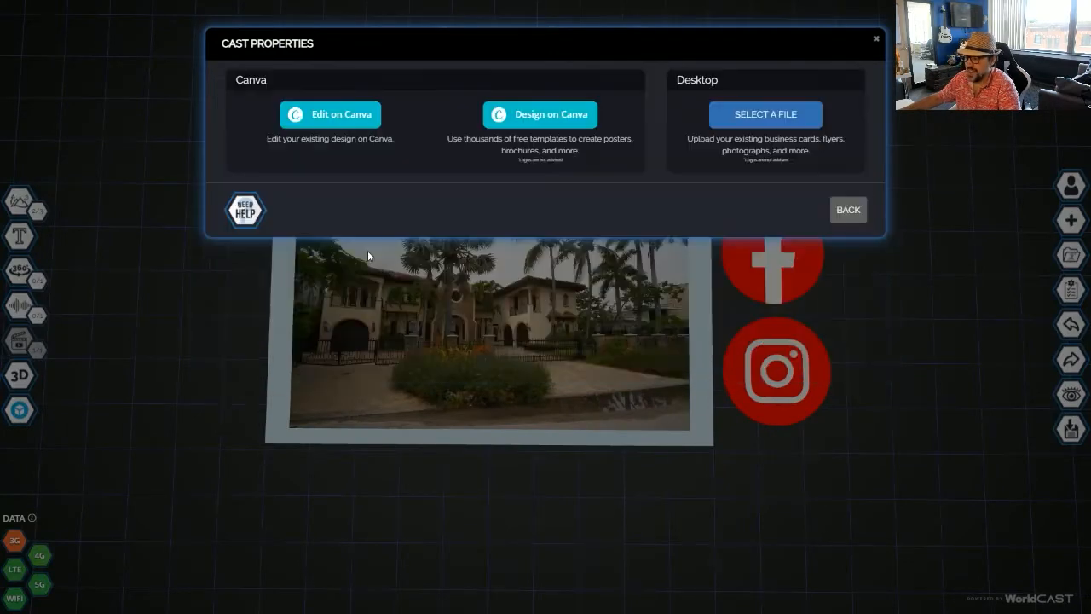
click(334, 114)
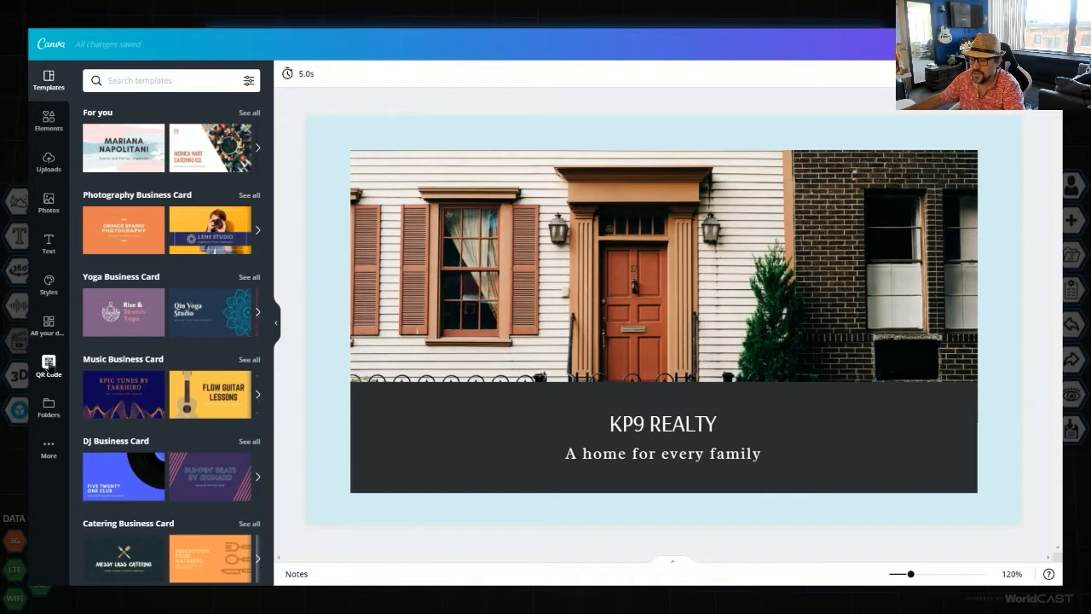
- Generate a QR code on the card design from the copied portal.worldcast.io cast URL
click(48, 365)
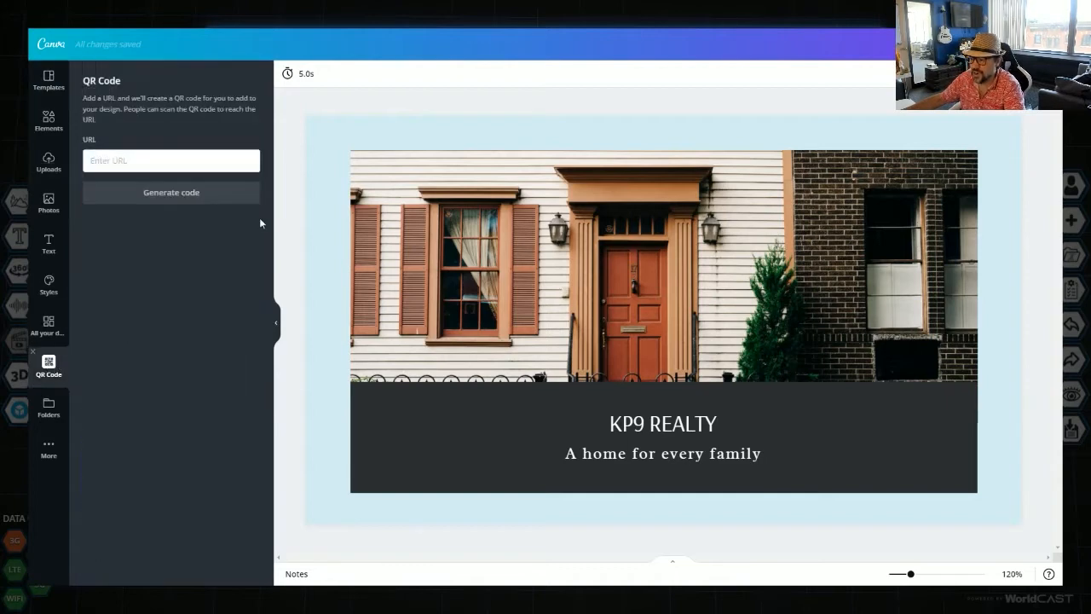
click(167, 166)
key(ctrl+v)
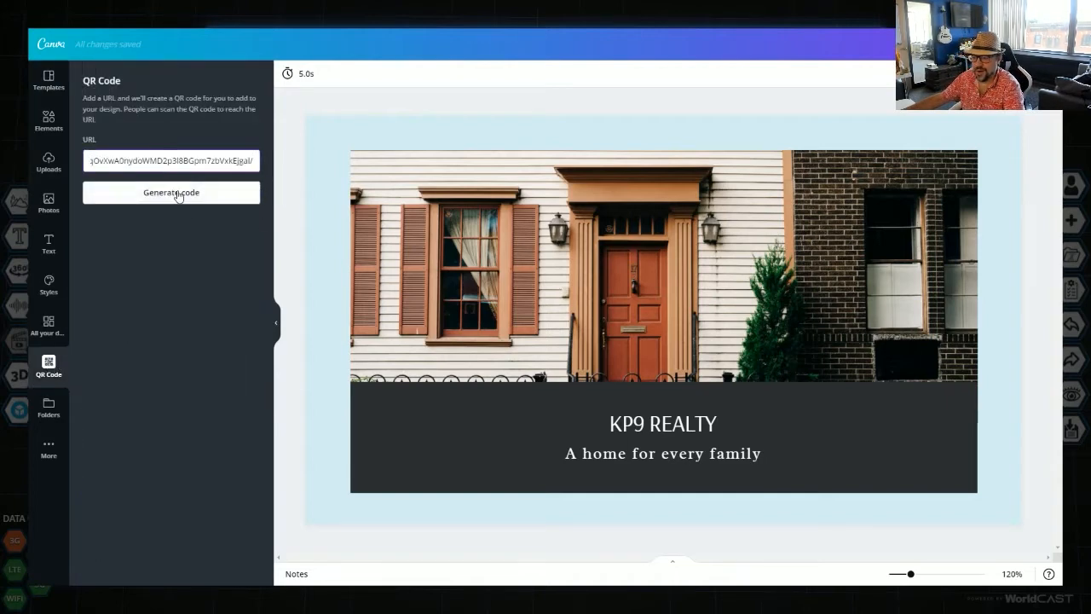
click(151, 196)
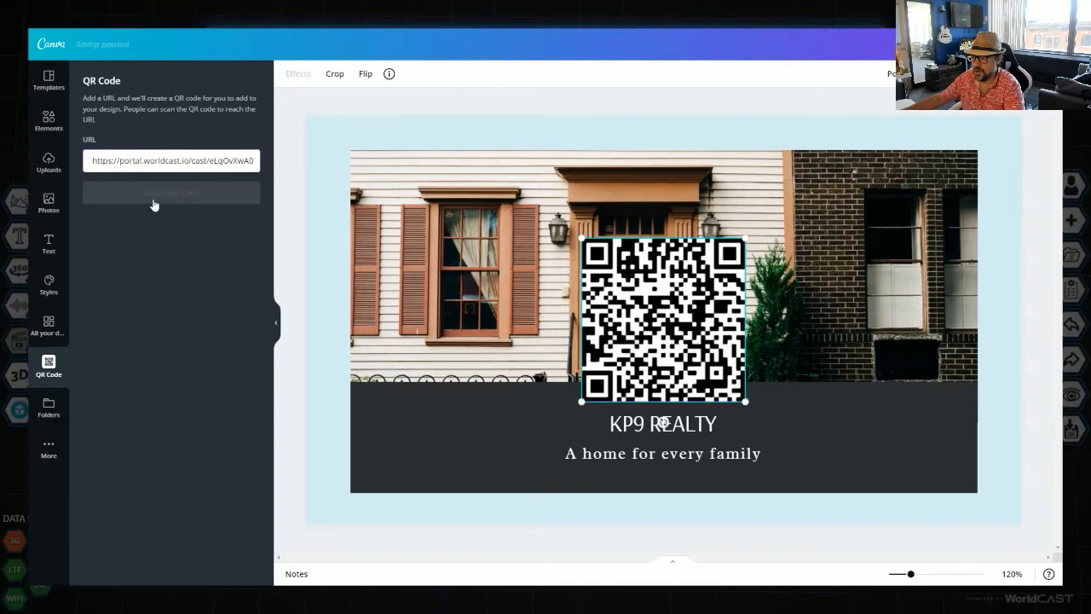
- Shrink the QR code to fit the left end of the card's dark band, and update the cast with the edited design
drag(586, 290, 370, 366)
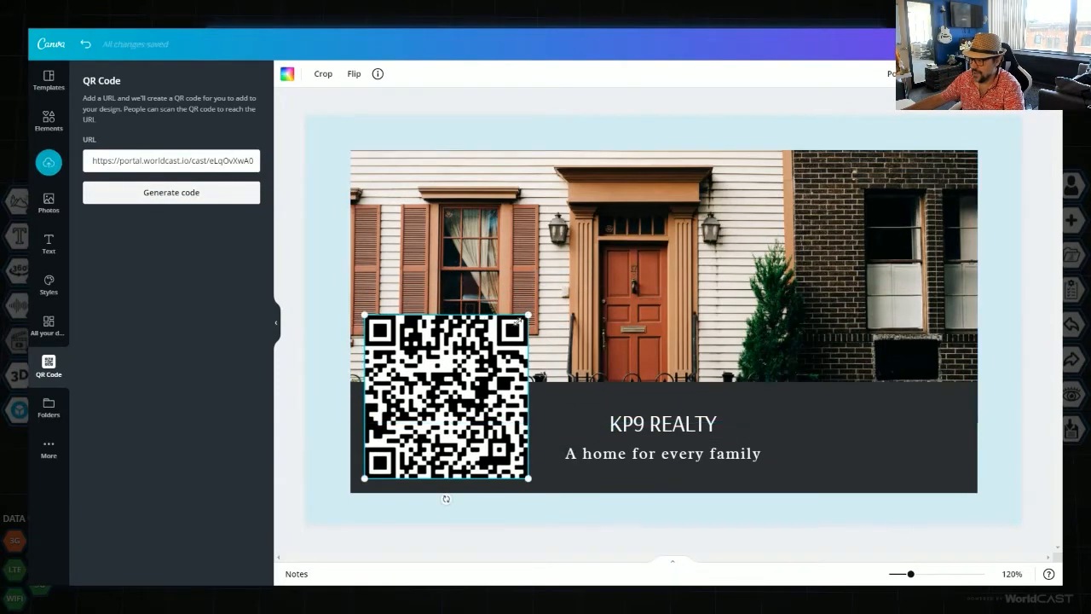
drag(526, 312, 430, 414)
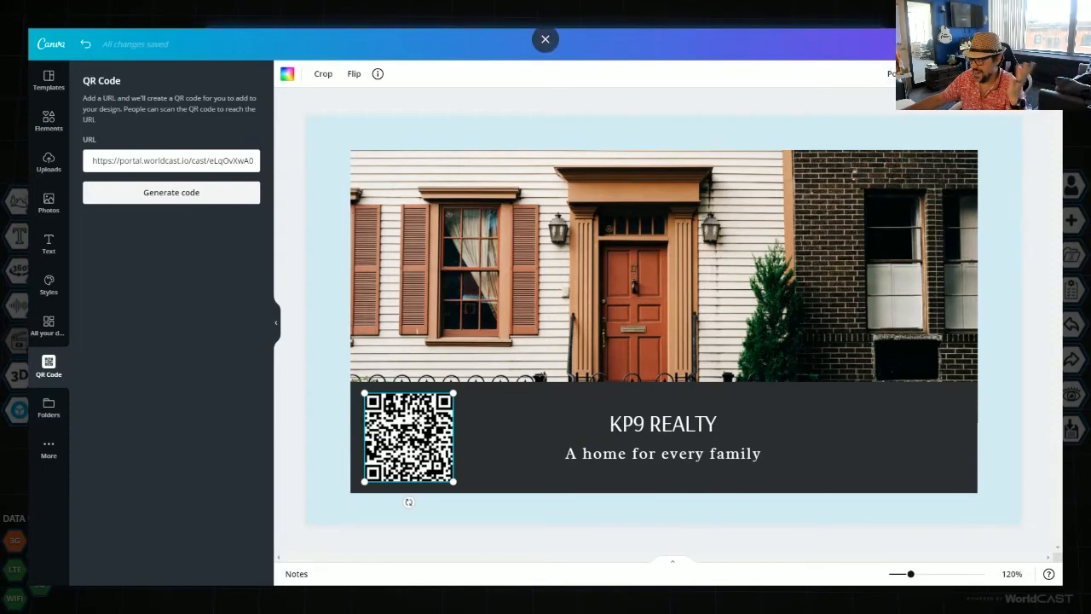
click(546, 38)
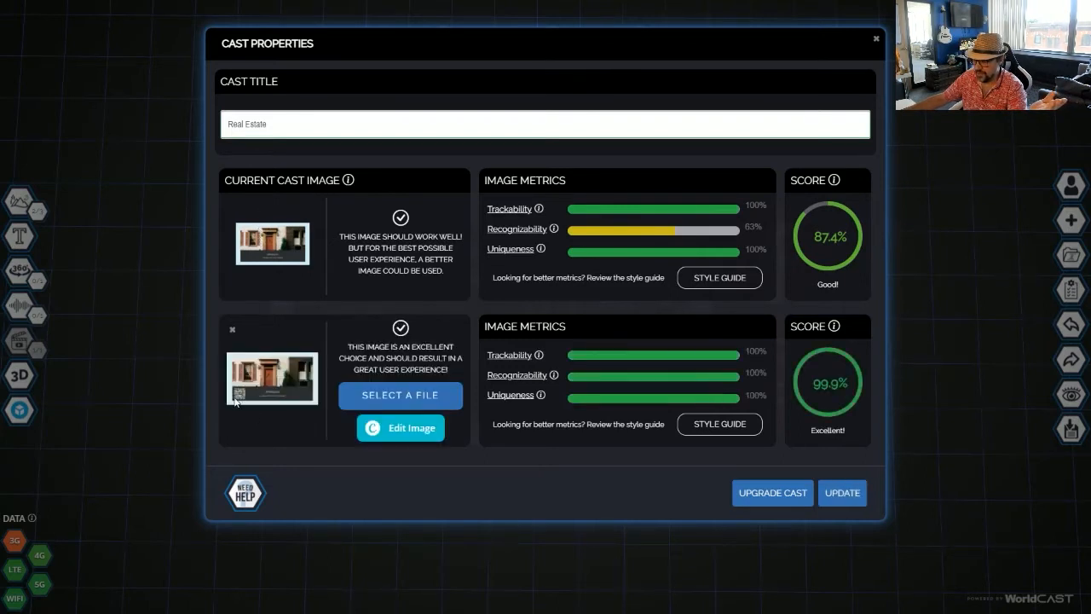
click(844, 493)
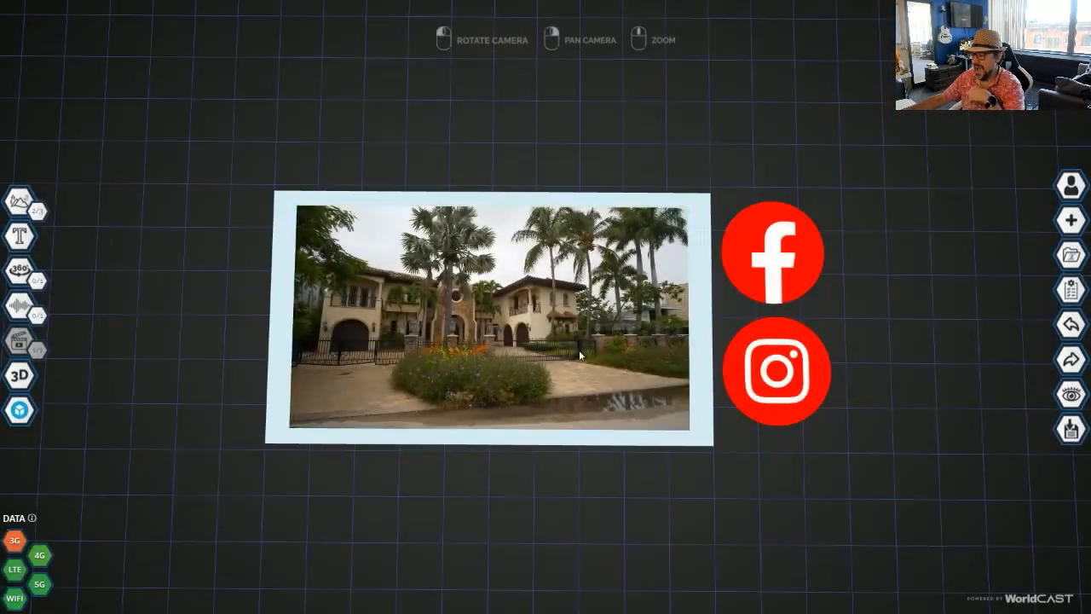
- Move the MVI_2742_2.MP4 video up to uncover the QR code on the card, and undo the move
click(480, 322)
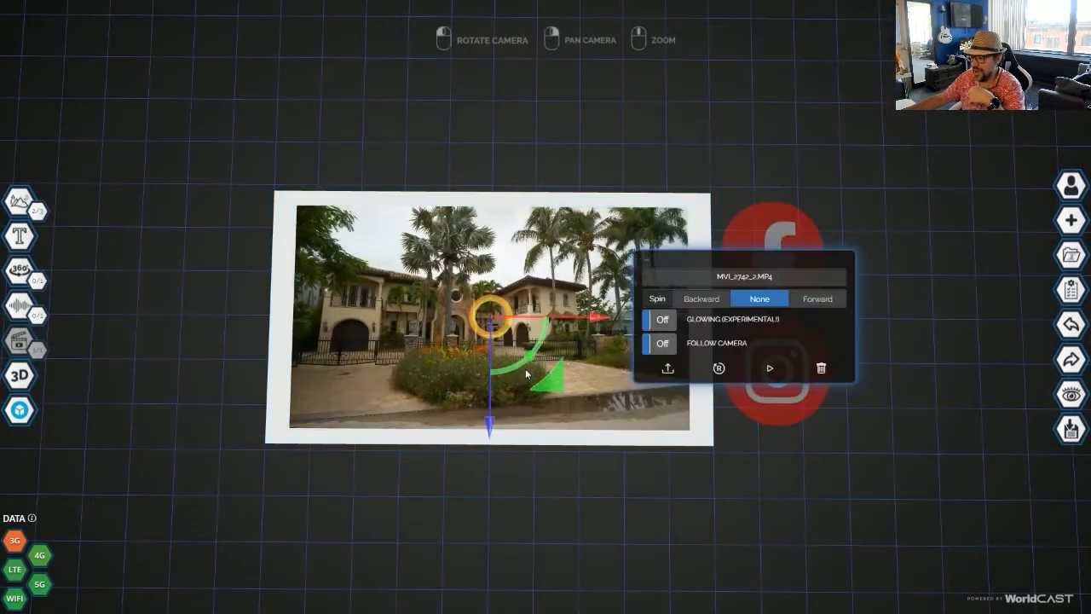
drag(497, 372, 497, 246)
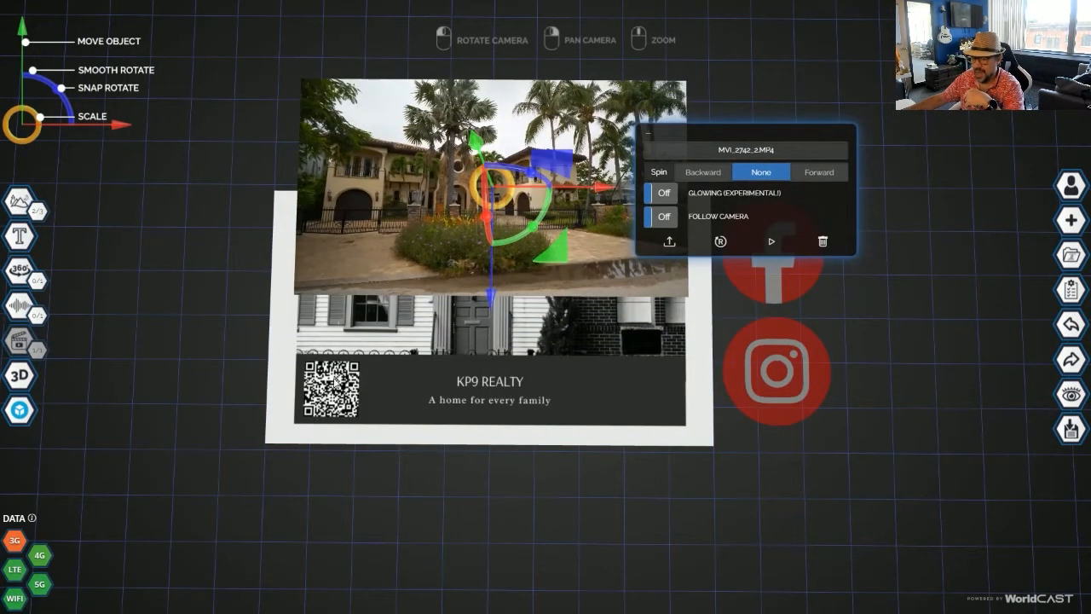
click(1072, 325)
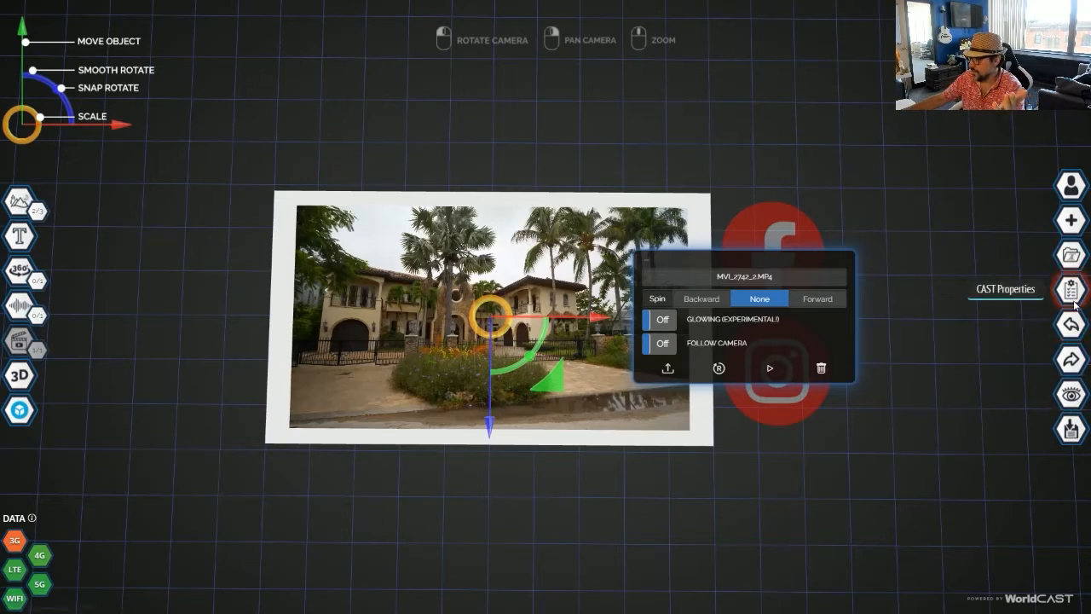
- Save the Real Estate cast with its latest changes and preview it
click(1070, 394)
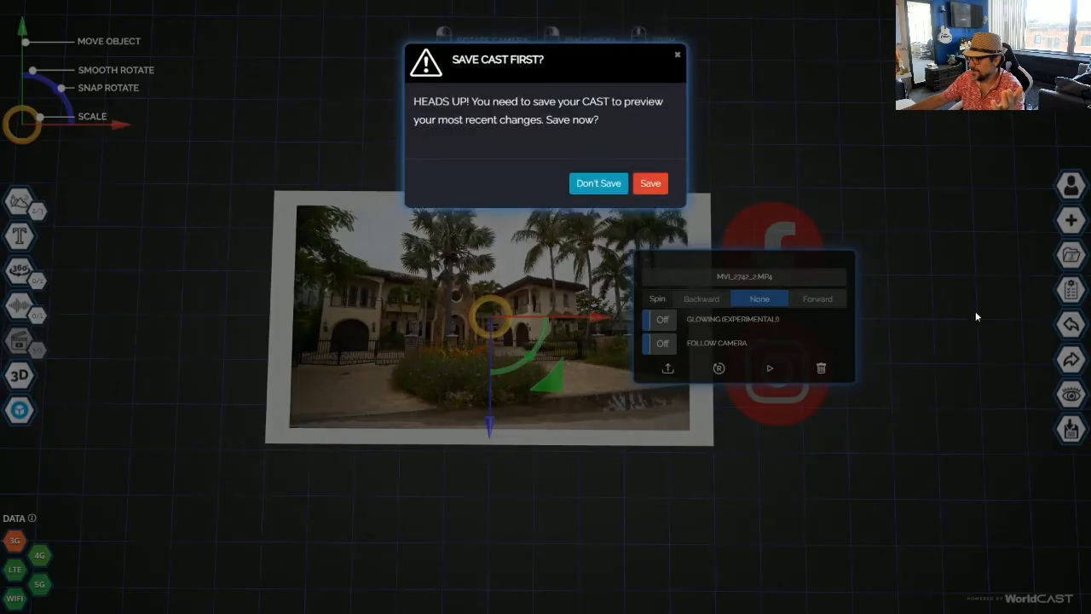
click(641, 183)
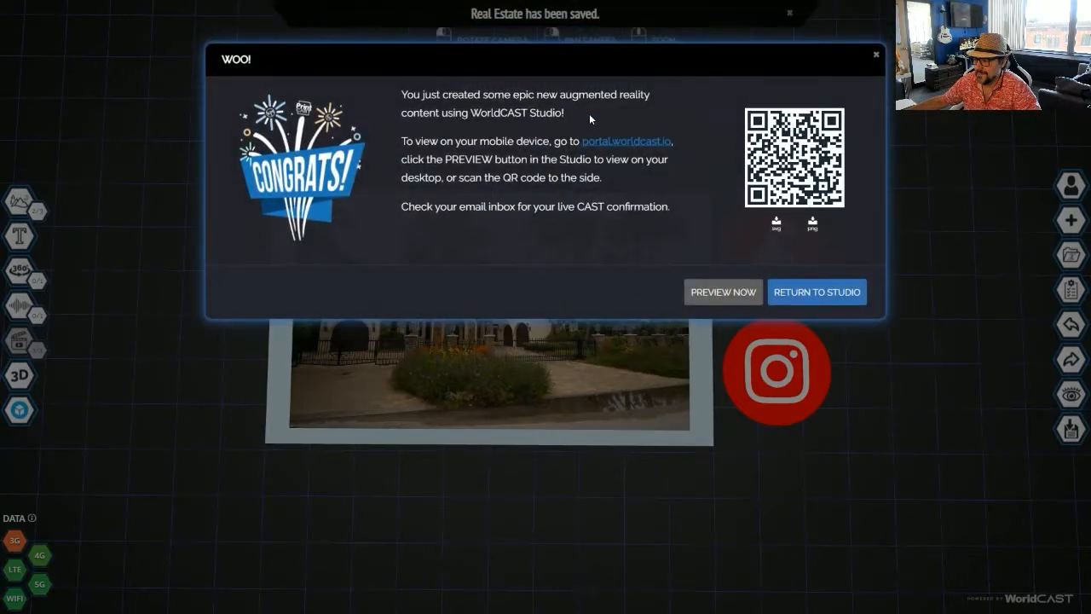
click(730, 292)
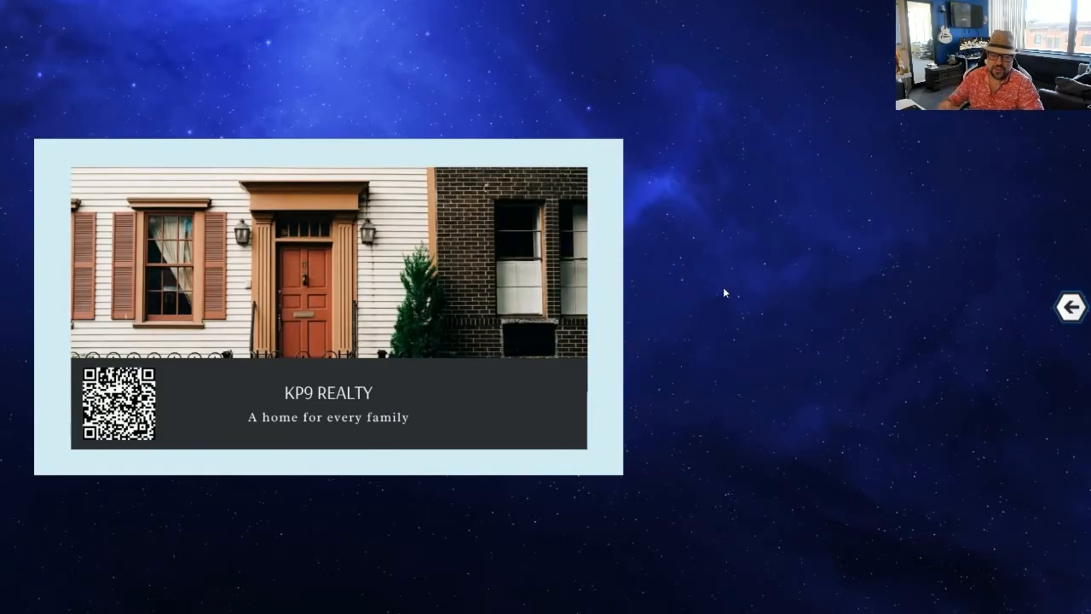